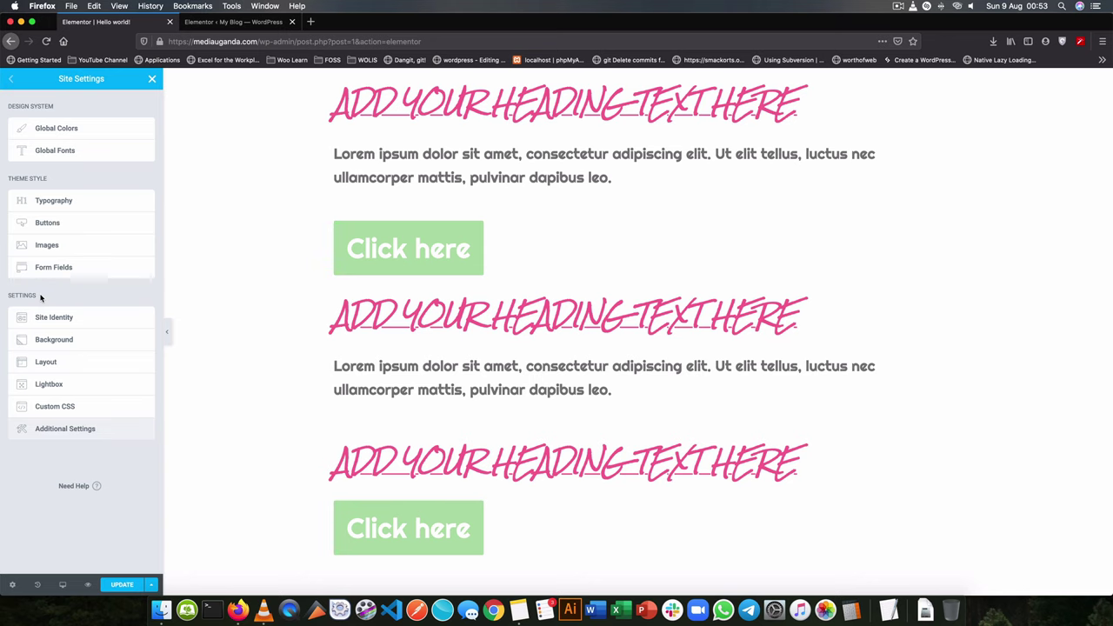
Step: Change the site name to TechiePress in the site identity settings, save it, and check the live site
{"action": "left_click", "coordinate": [82, 318]}
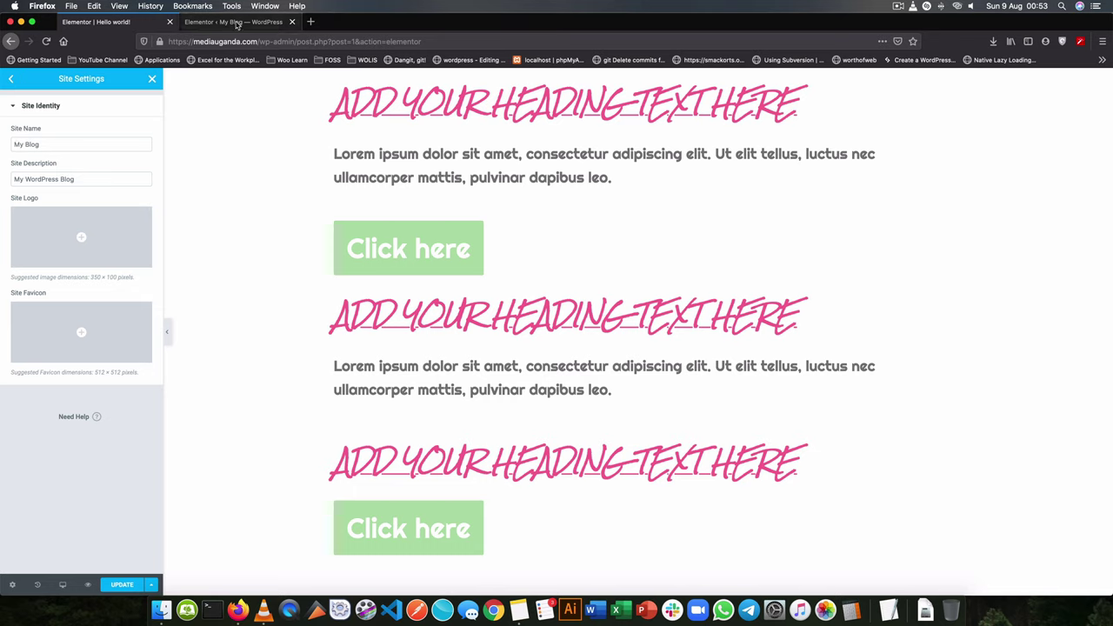
{"action": "left_click_drag", "start_coordinate": [42, 144], "coordinate": [3, 146]}
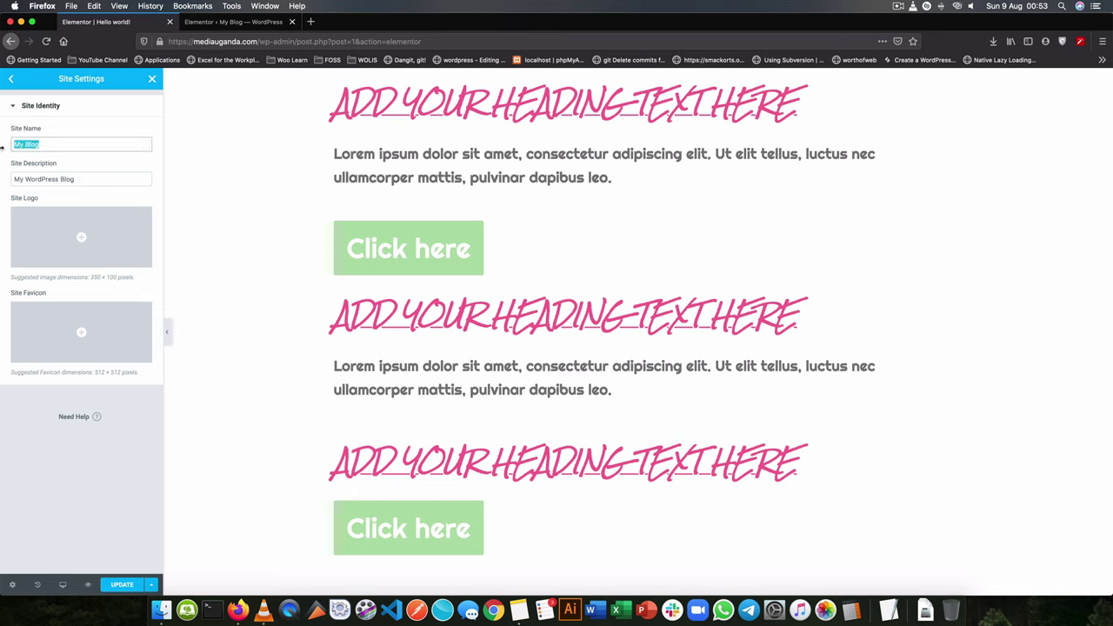
{"action": "type", "text": "TechiePress"}
{"action": "key", "text": "super+s"}
{"action": "left_click", "coordinate": [217, 20]}
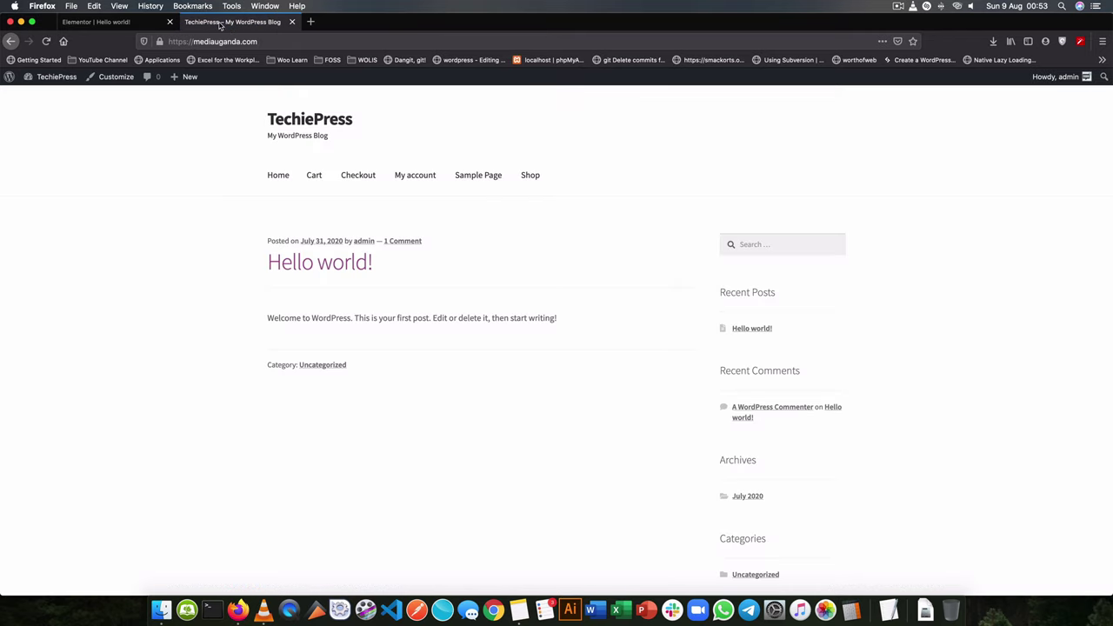
Step: Set the site description to "Channel for WordPress things", update, and check it on the reloaded live site
{"action": "left_click", "coordinate": [116, 22]}
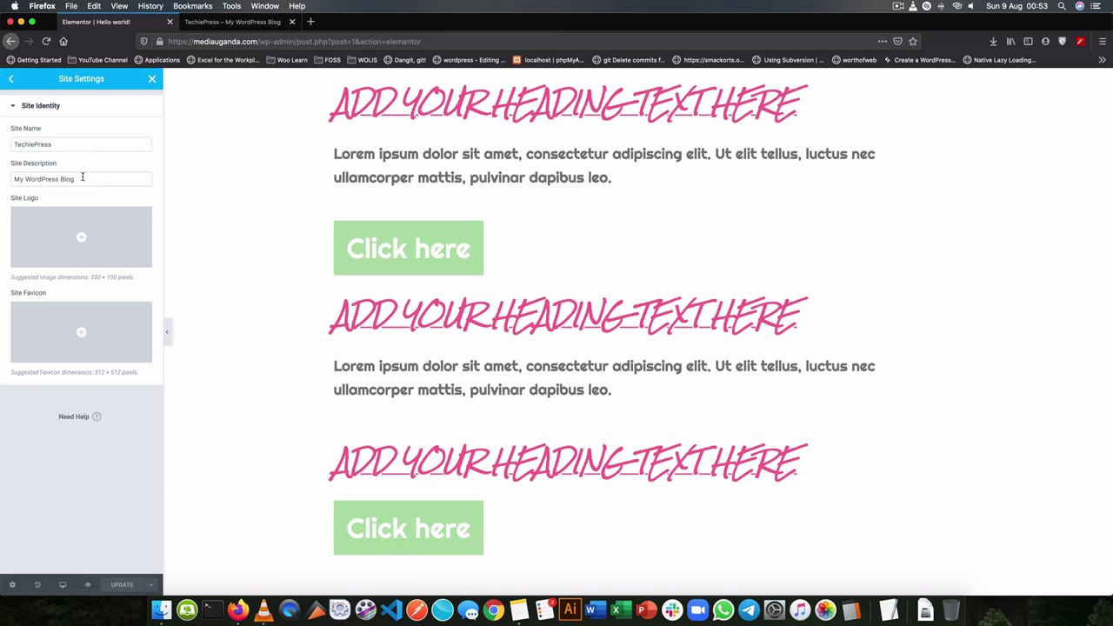
{"action": "left_click_drag", "start_coordinate": [79, 179], "coordinate": [2, 178]}
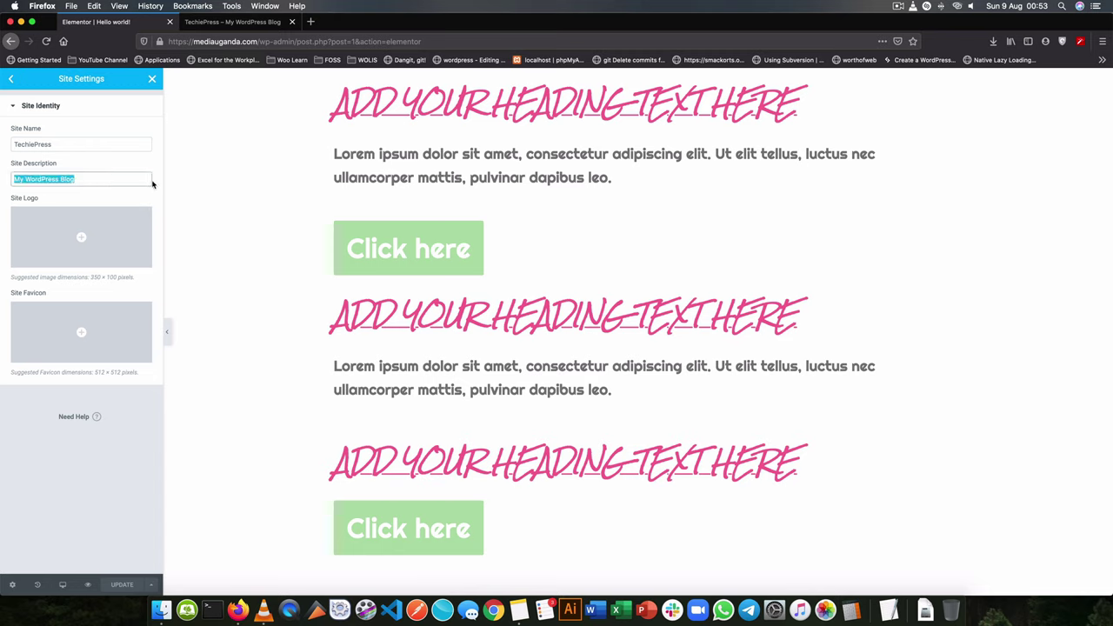
{"action": "type", "text": "Channel"}
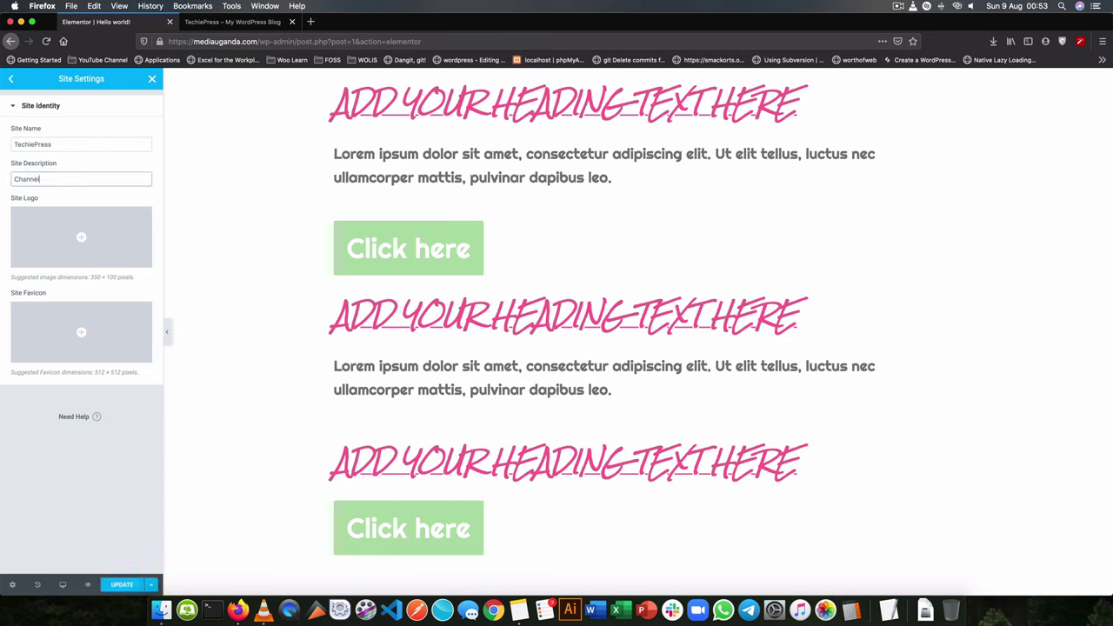
{"action": "type", "text": " for Worpd"}
{"action": "type", "text": "ress things"}
{"action": "left_click", "coordinate": [121, 585]}
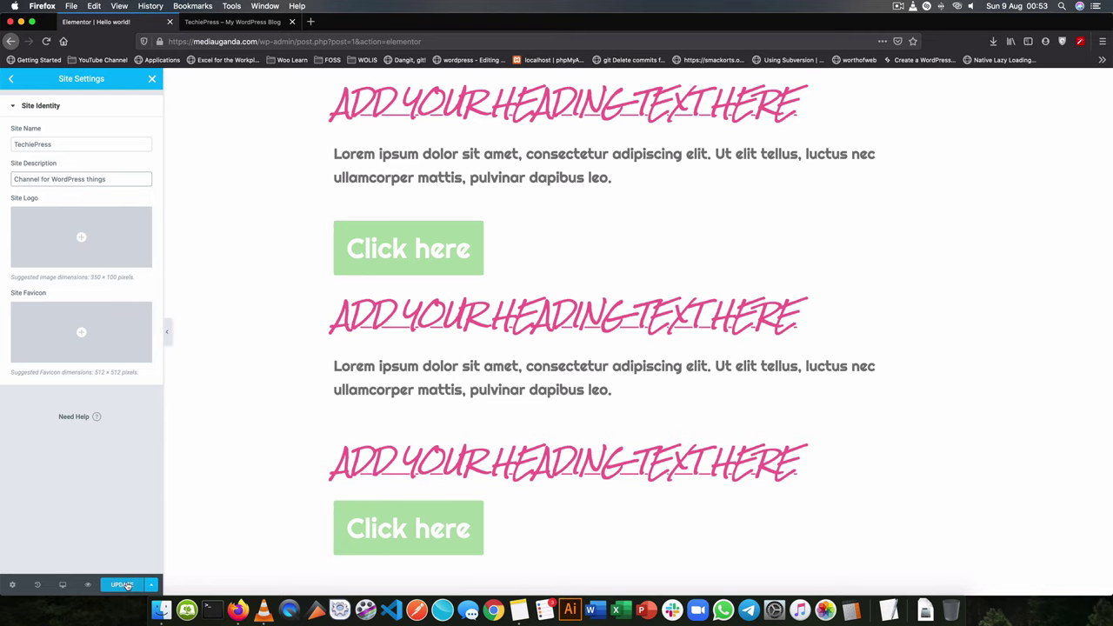
{"action": "left_click", "coordinate": [232, 22]}
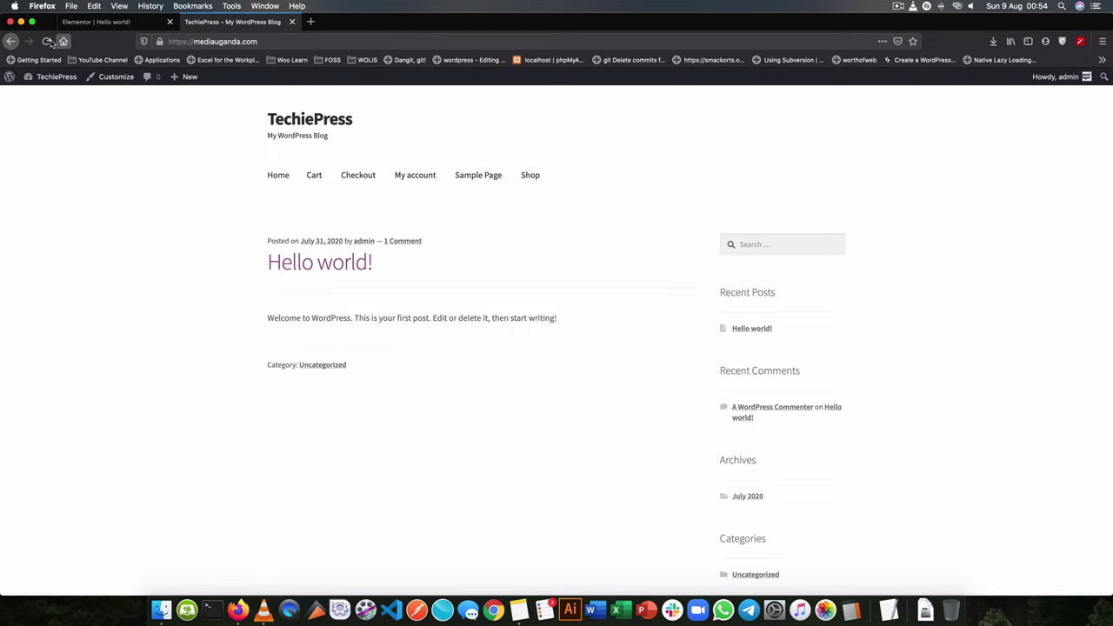
{"action": "left_click", "coordinate": [45, 40]}
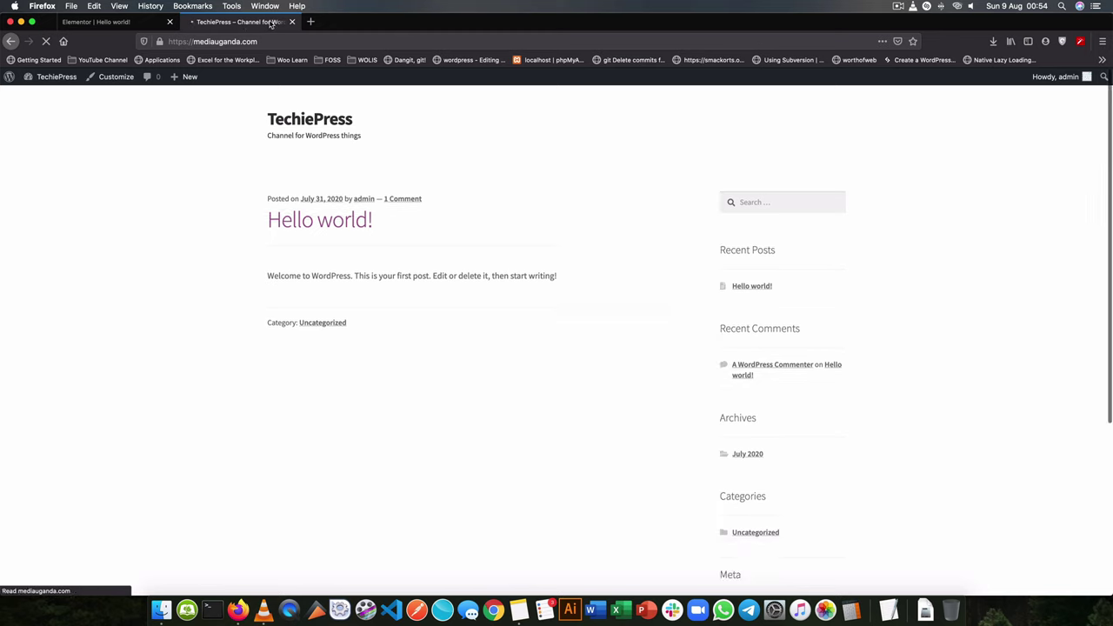
Step: Use the "Hello world!" editor screenshot from the media library as the site favicon, update, and check the reloaded live site
{"action": "left_click", "coordinate": [108, 23]}
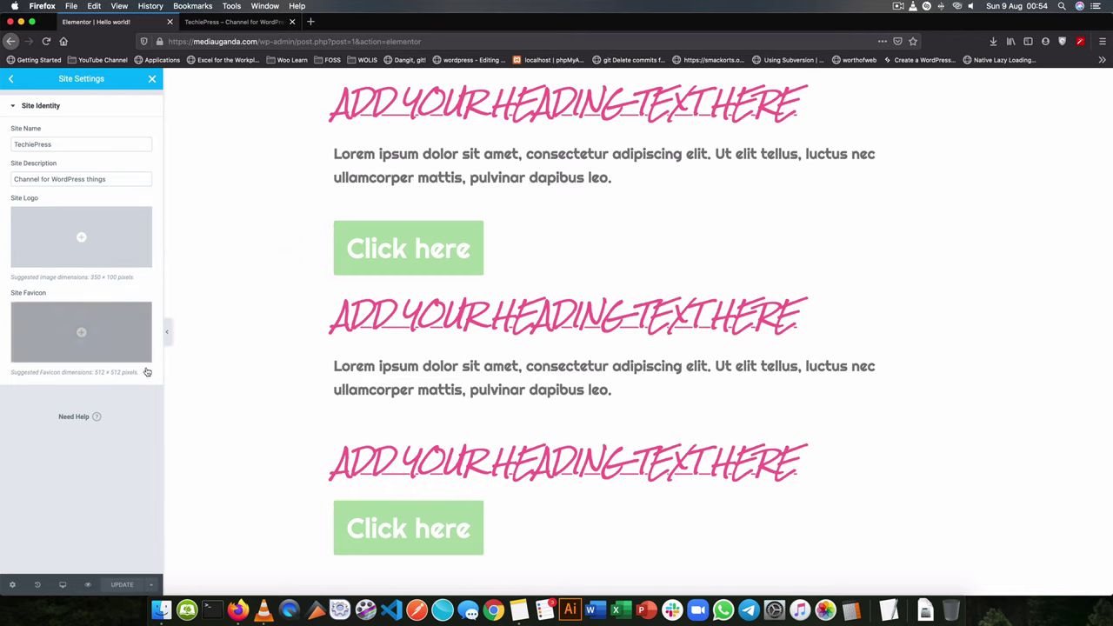
{"action": "left_click", "coordinate": [79, 340]}
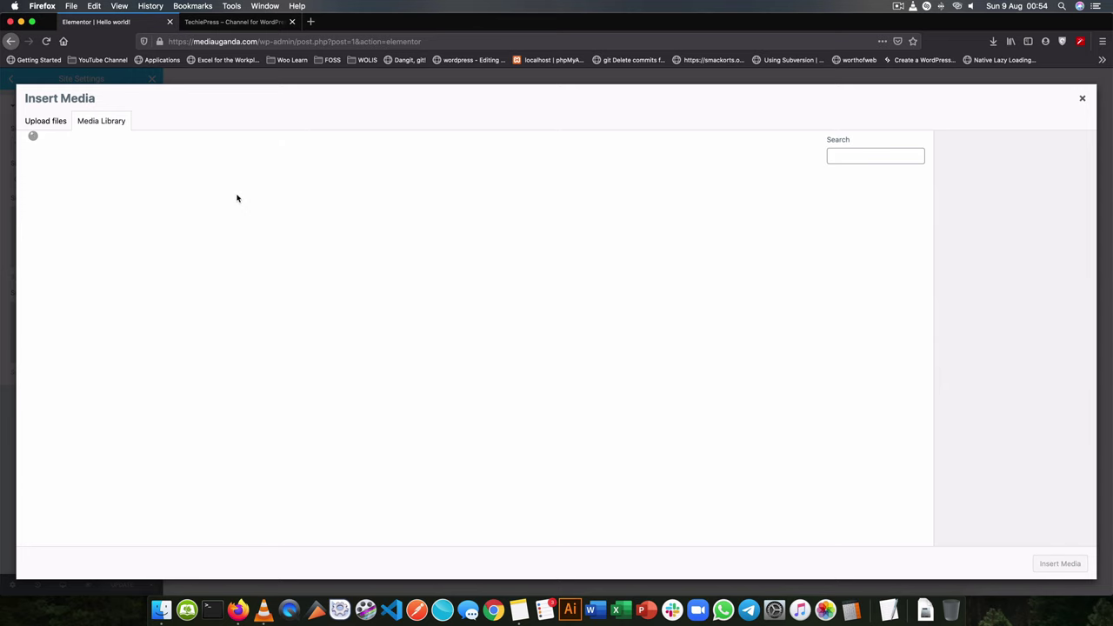
{"action": "key", "text": "Escape"}
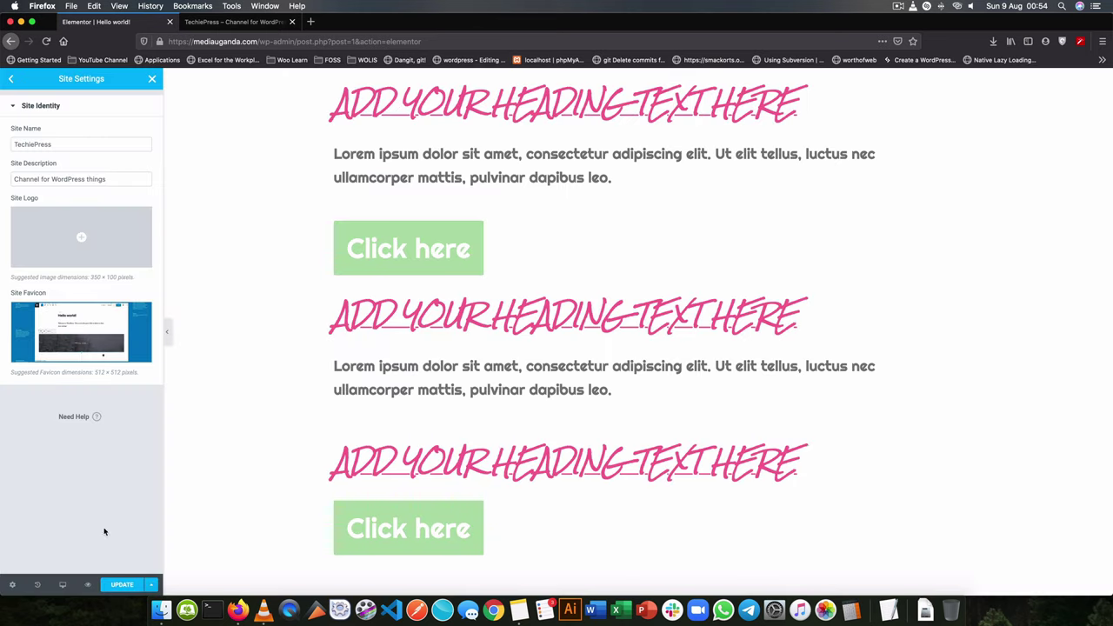
{"action": "left_click", "coordinate": [122, 585]}
{"action": "key", "text": "ctrl+Tab"}
{"action": "left_click", "coordinate": [45, 41]}
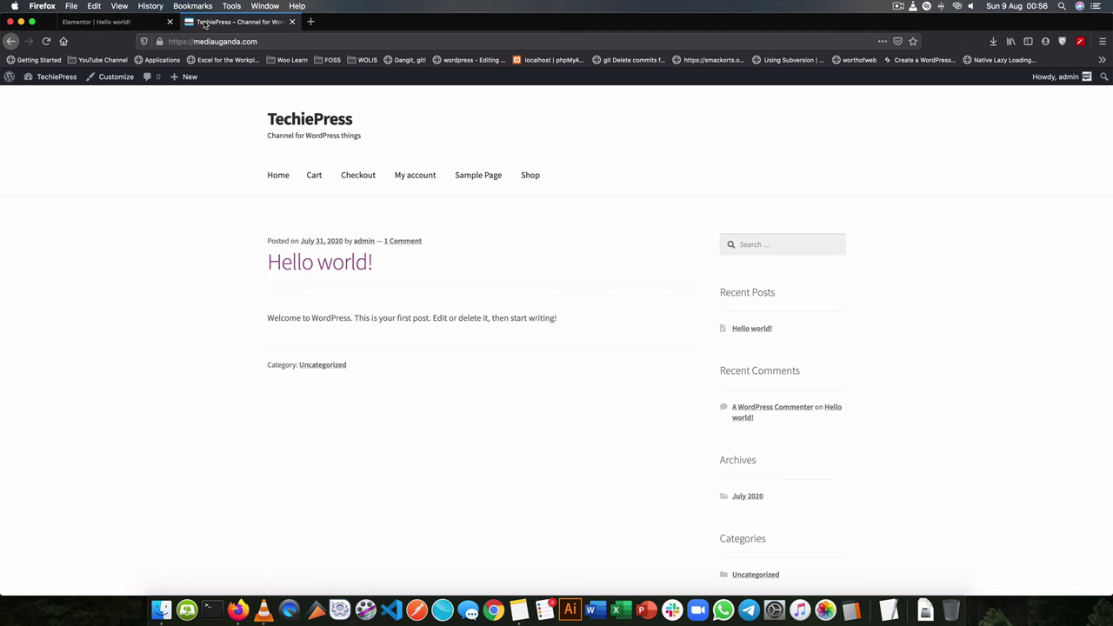
Step: Open the site background settings and give the site a Classic background in red, #DD1E1E
{"action": "left_click", "coordinate": [115, 26]}
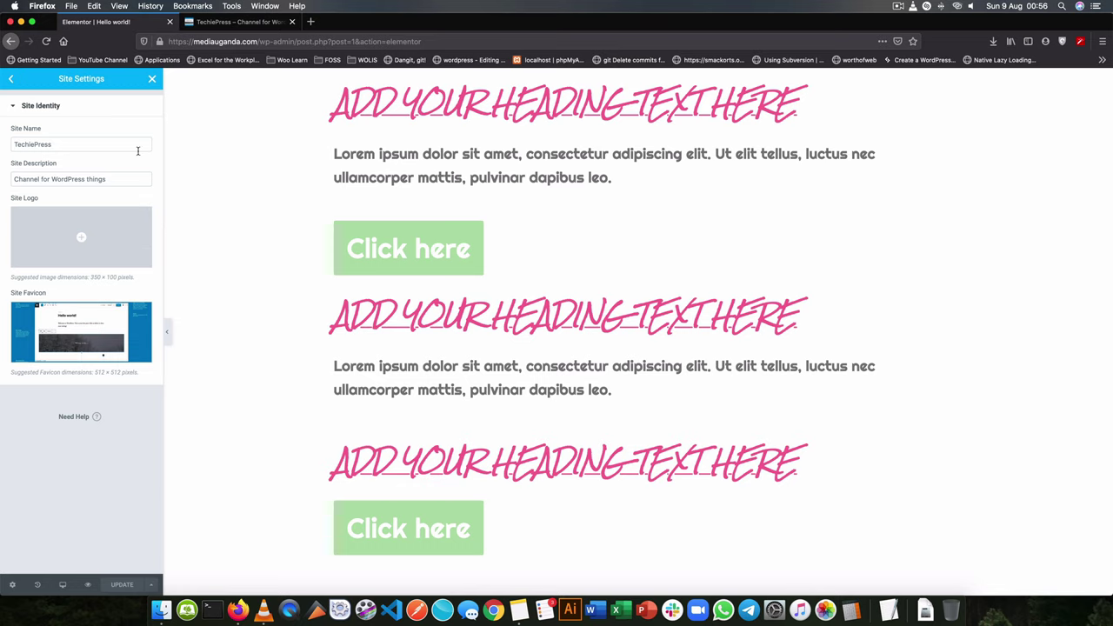
{"action": "left_click", "coordinate": [12, 78]}
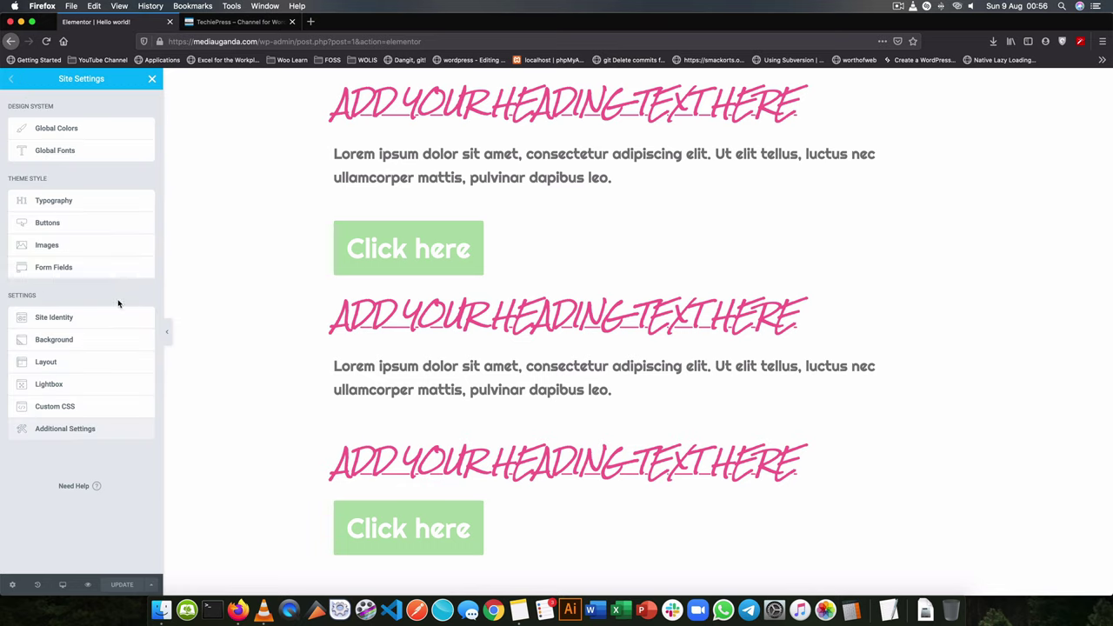
{"action": "left_click", "coordinate": [90, 341]}
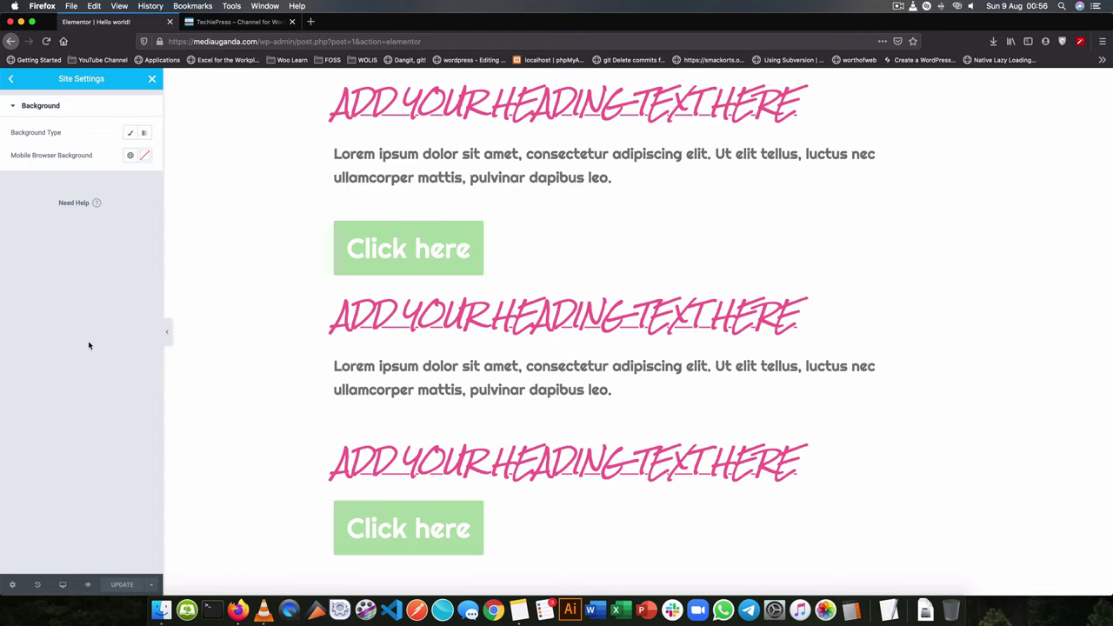
{"action": "left_click", "coordinate": [131, 134]}
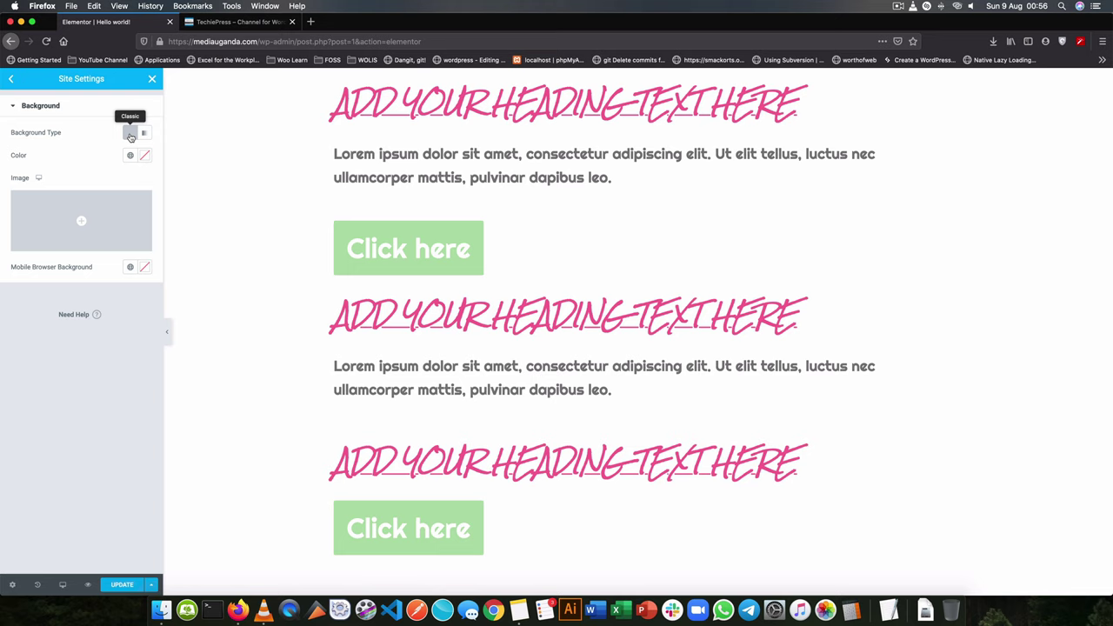
{"action": "left_click", "coordinate": [144, 156]}
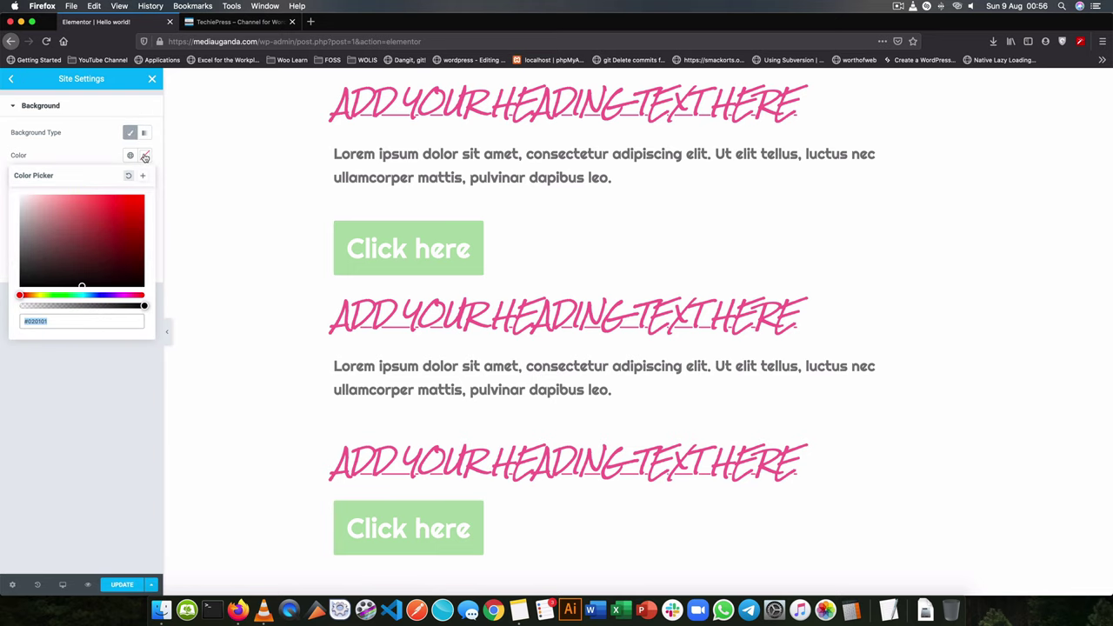
{"action": "left_click", "coordinate": [126, 207]}
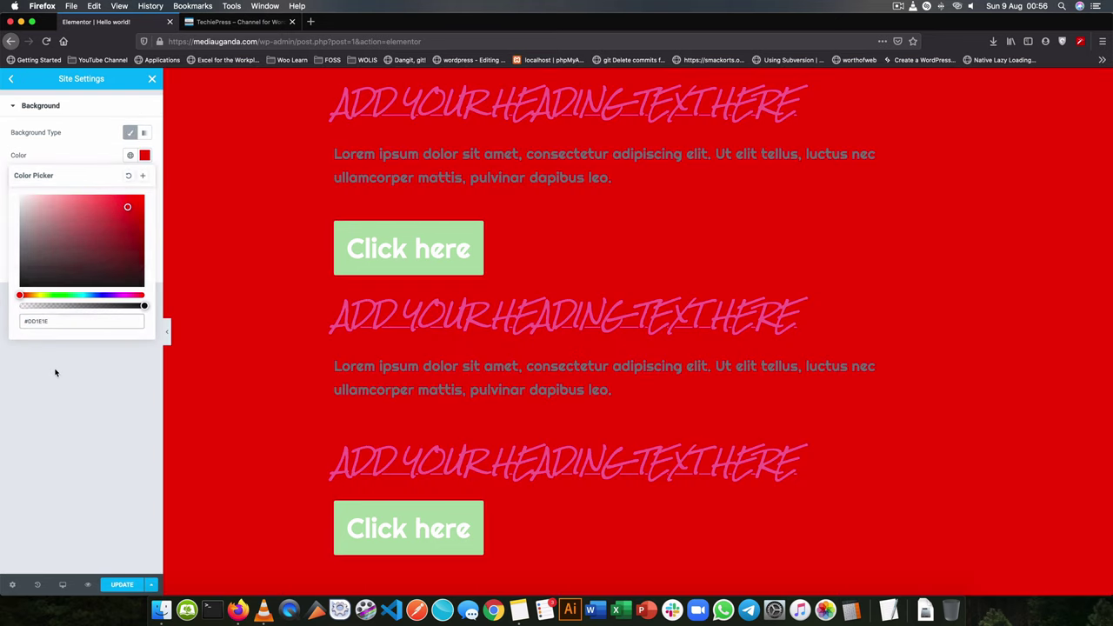
{"action": "left_click", "coordinate": [56, 372]}
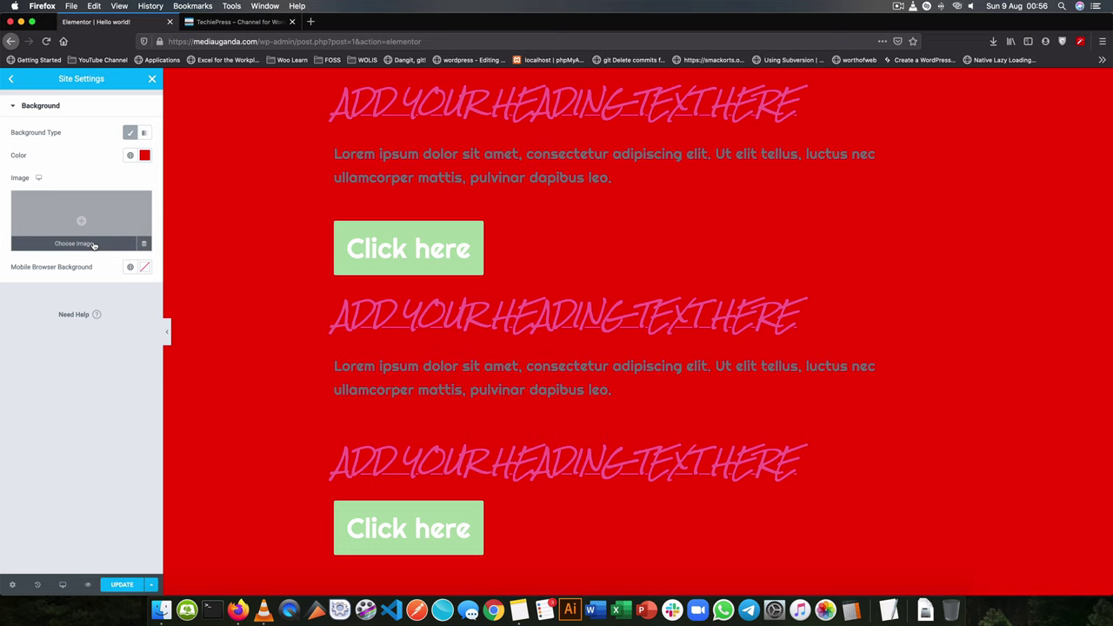
Step: Insert the grey picture placeholder from the media library as the background image and position it Top Center
{"action": "left_click", "coordinate": [76, 244]}
{"action": "left_click", "coordinate": [306, 281]}
{"action": "left_click", "coordinate": [1060, 564]}
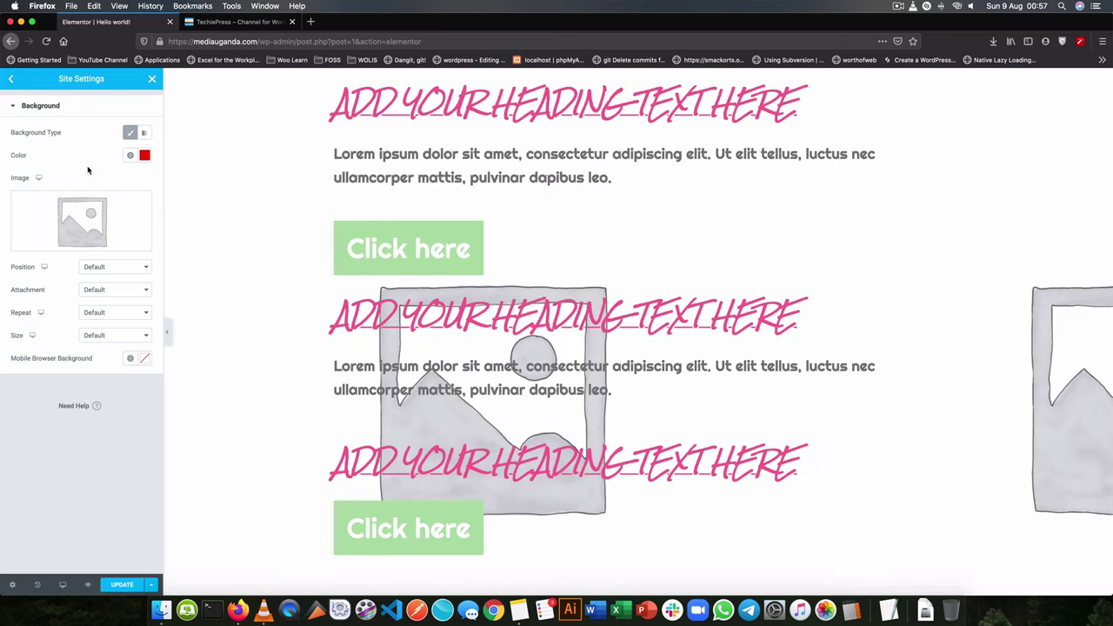
{"action": "left_click", "coordinate": [116, 267]}
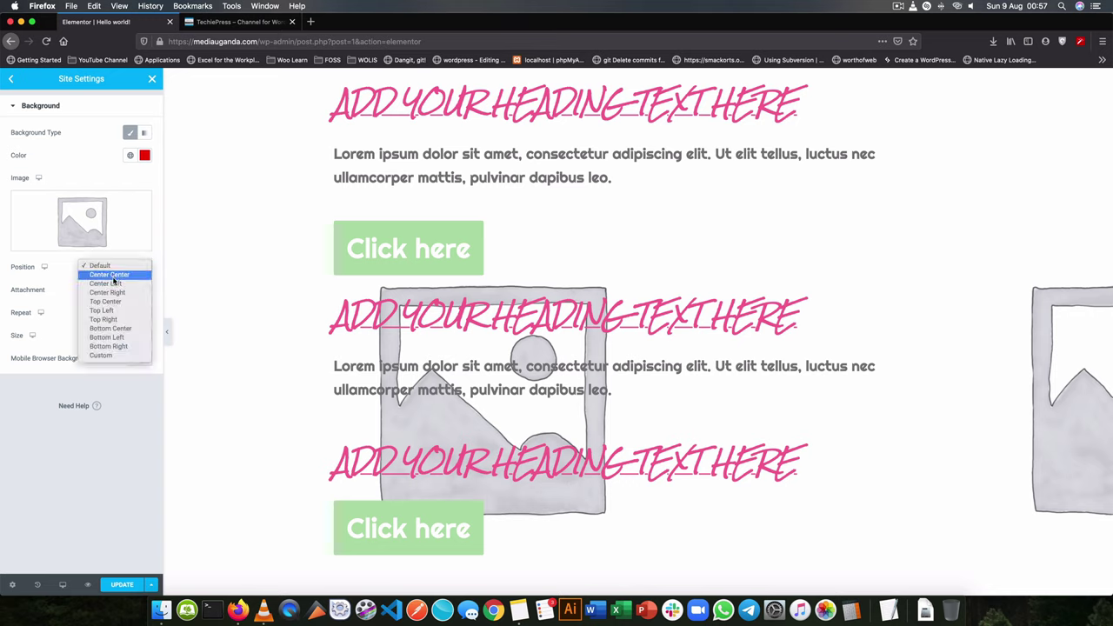
{"action": "left_click", "coordinate": [105, 300]}
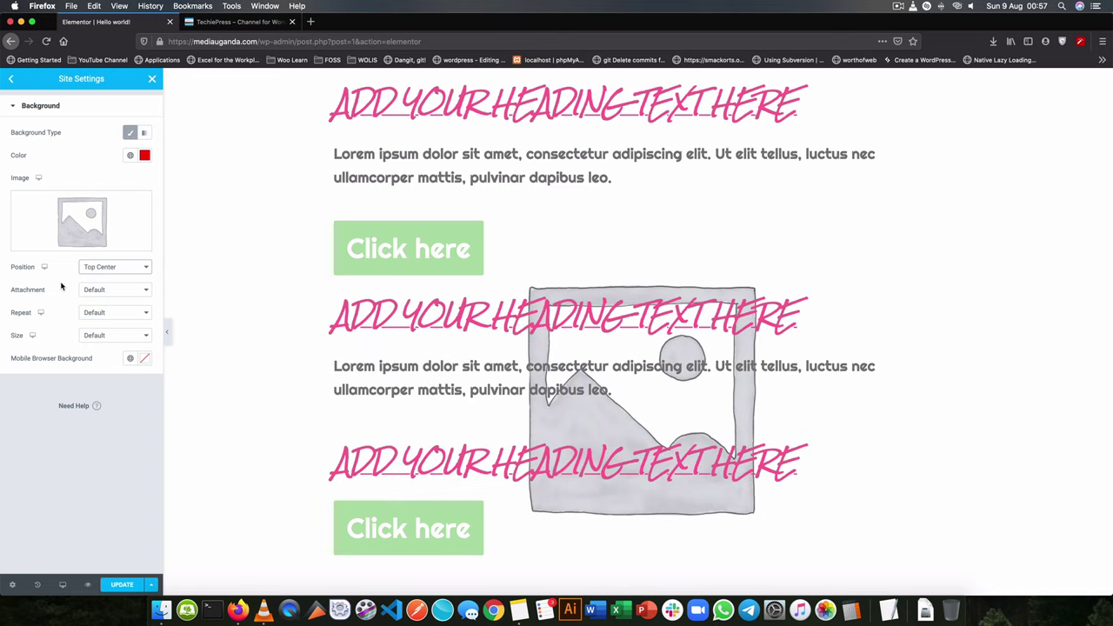
Step: Set the background image's repeat option to Repeat and its size to Cover
{"action": "left_click", "coordinate": [123, 311]}
{"action": "left_click", "coordinate": [122, 331]}
{"action": "left_click", "coordinate": [110, 335]}
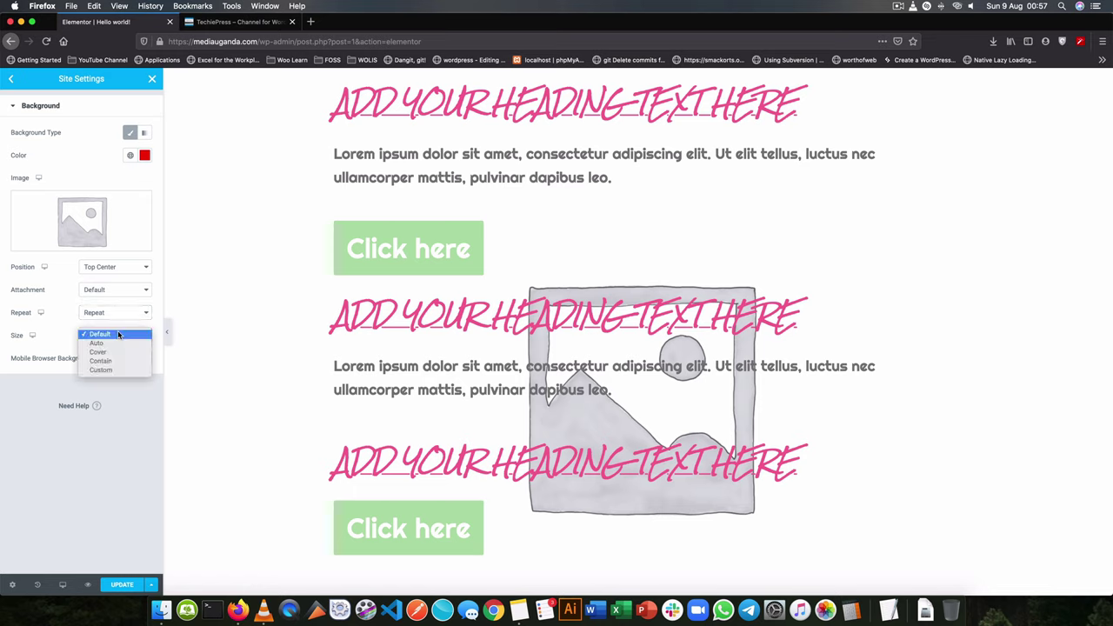
{"action": "left_click", "coordinate": [115, 332]}
{"action": "left_click", "coordinate": [114, 334]}
{"action": "left_click", "coordinate": [109, 352]}
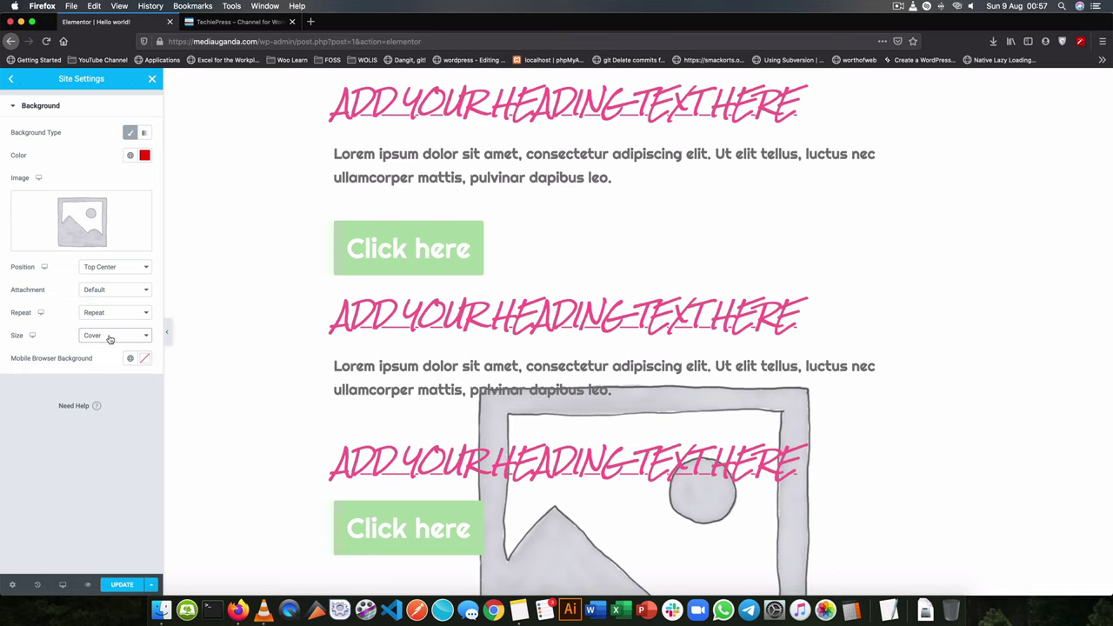
Step: Try the background image at Contain size, return it to Cover, and set its position to Center Center
{"action": "left_click", "coordinate": [100, 338]}
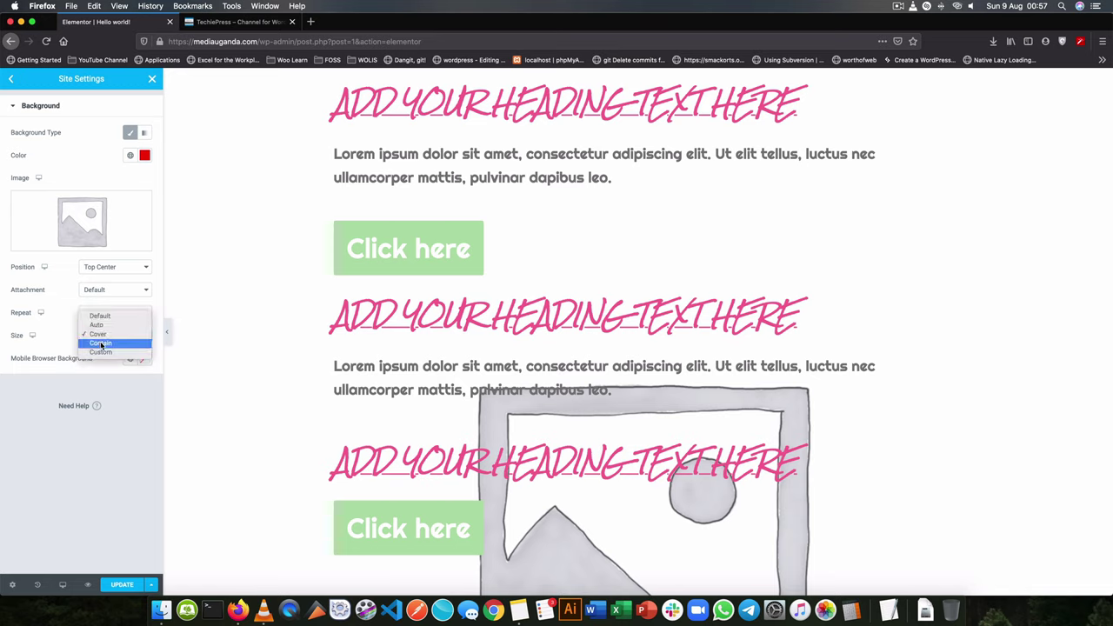
{"action": "left_click", "coordinate": [101, 344]}
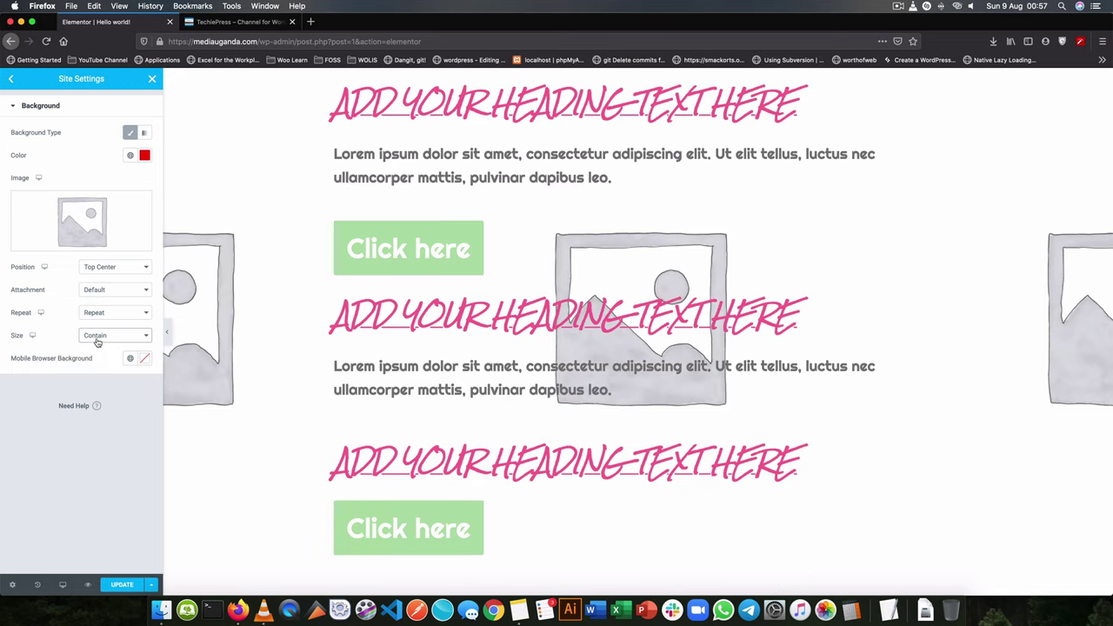
{"action": "left_click", "coordinate": [103, 339]}
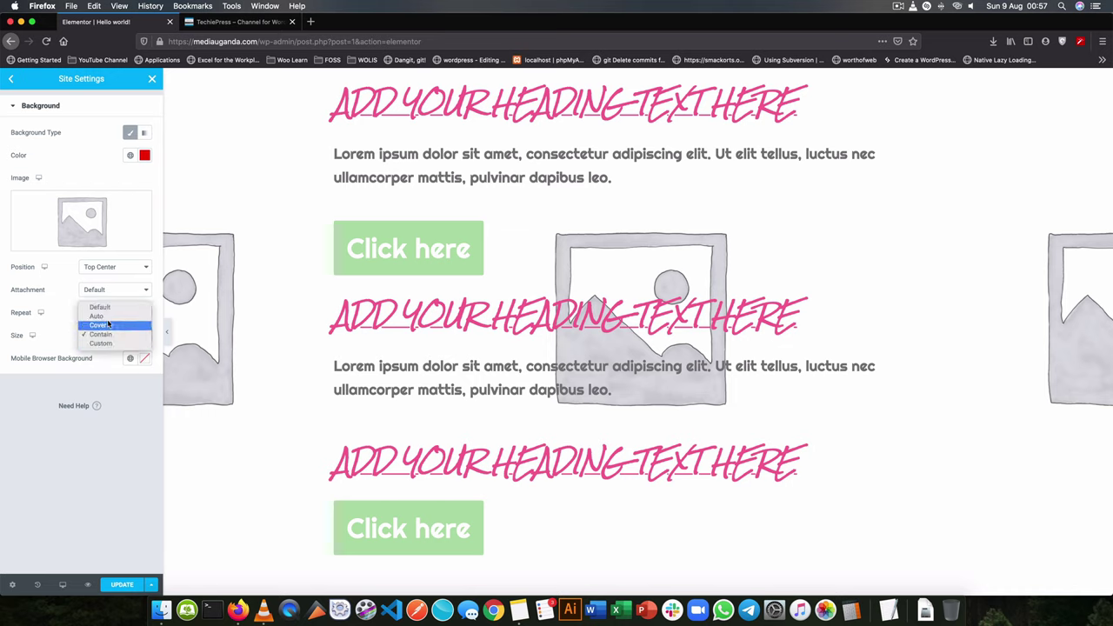
{"action": "left_click", "coordinate": [107, 327]}
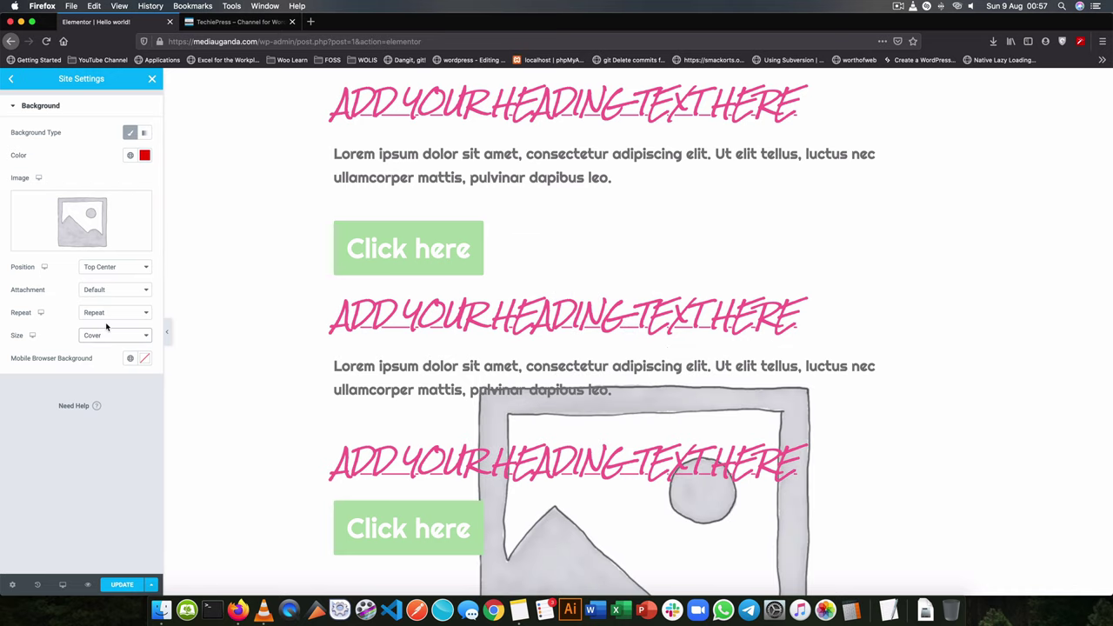
{"action": "left_click", "coordinate": [131, 268]}
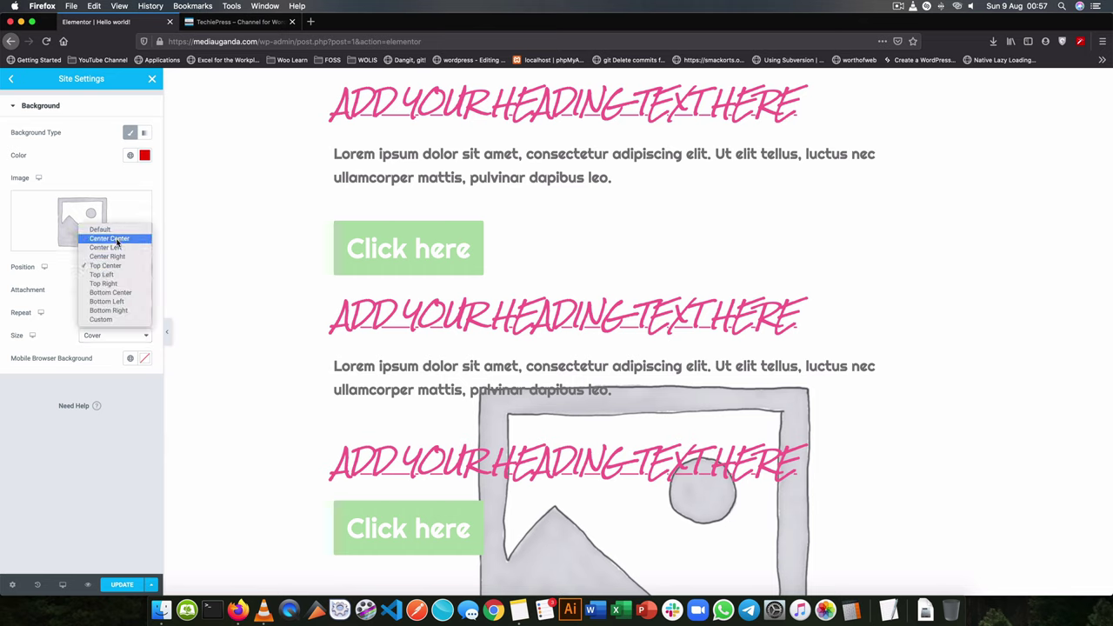
{"action": "left_click", "coordinate": [118, 239]}
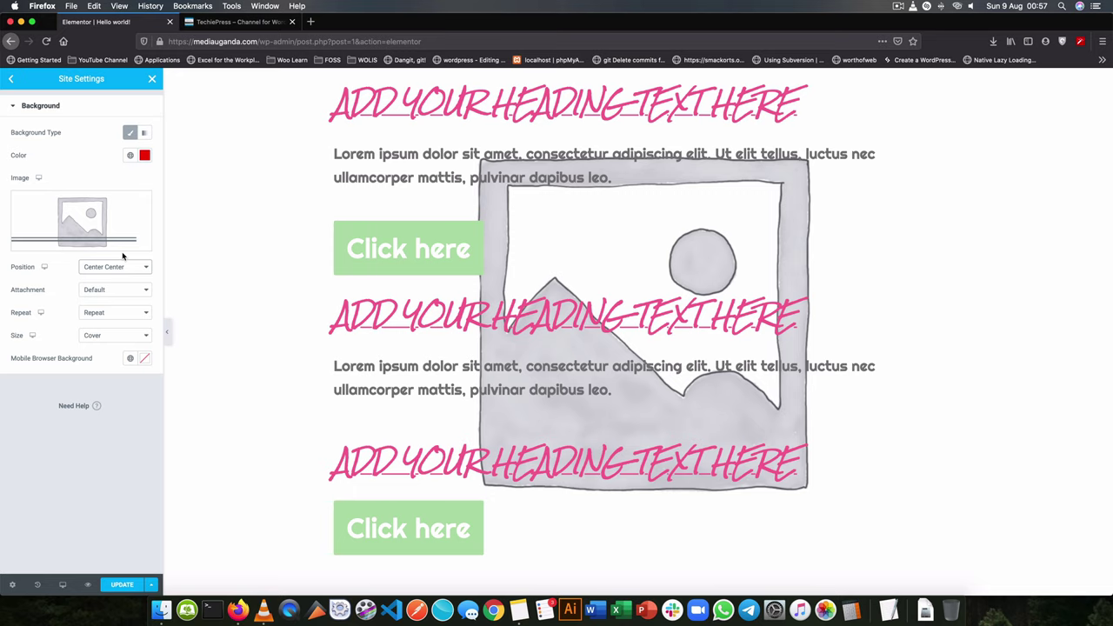
Step: Switch the site background type to Gradient and set its first color to a muted grey
{"action": "left_click", "coordinate": [146, 133]}
{"action": "left_click", "coordinate": [147, 134]}
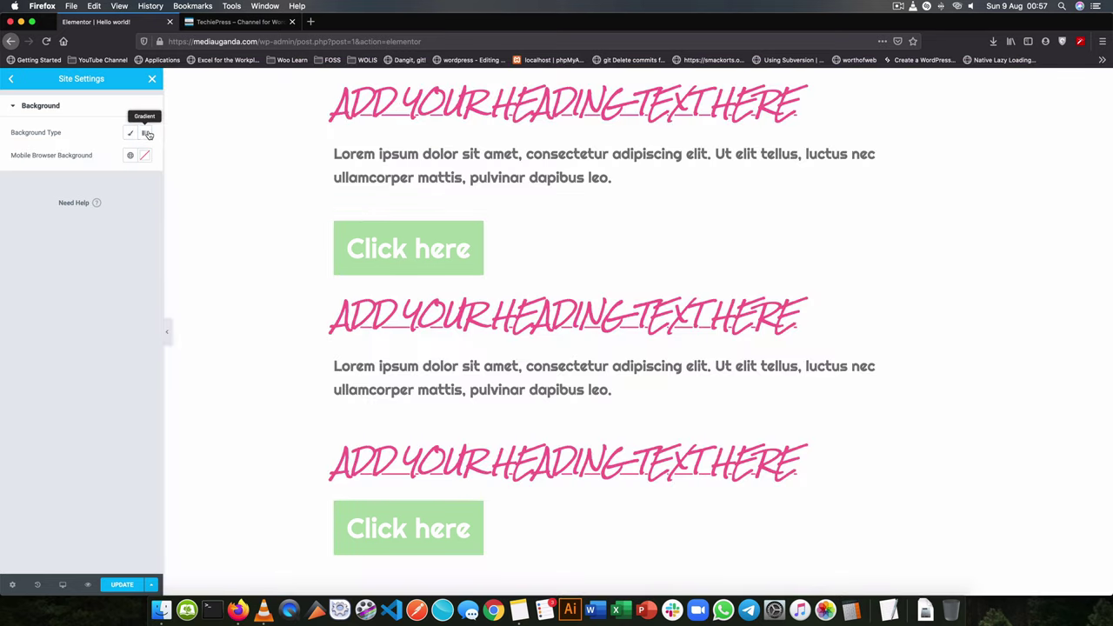
{"action": "left_click", "coordinate": [147, 133]}
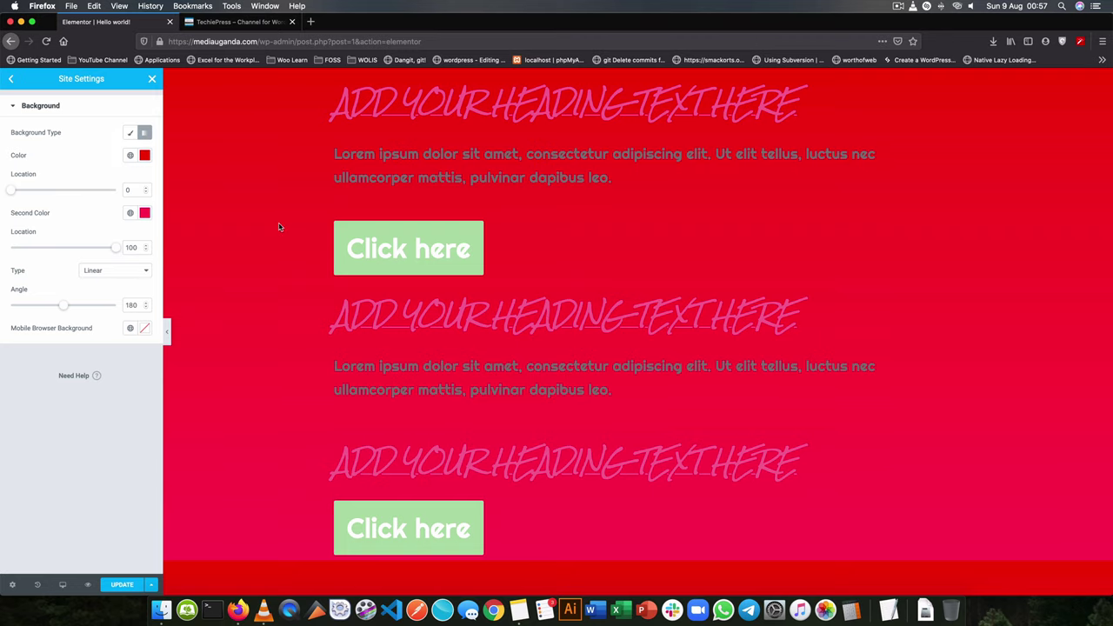
{"action": "left_click", "coordinate": [144, 155]}
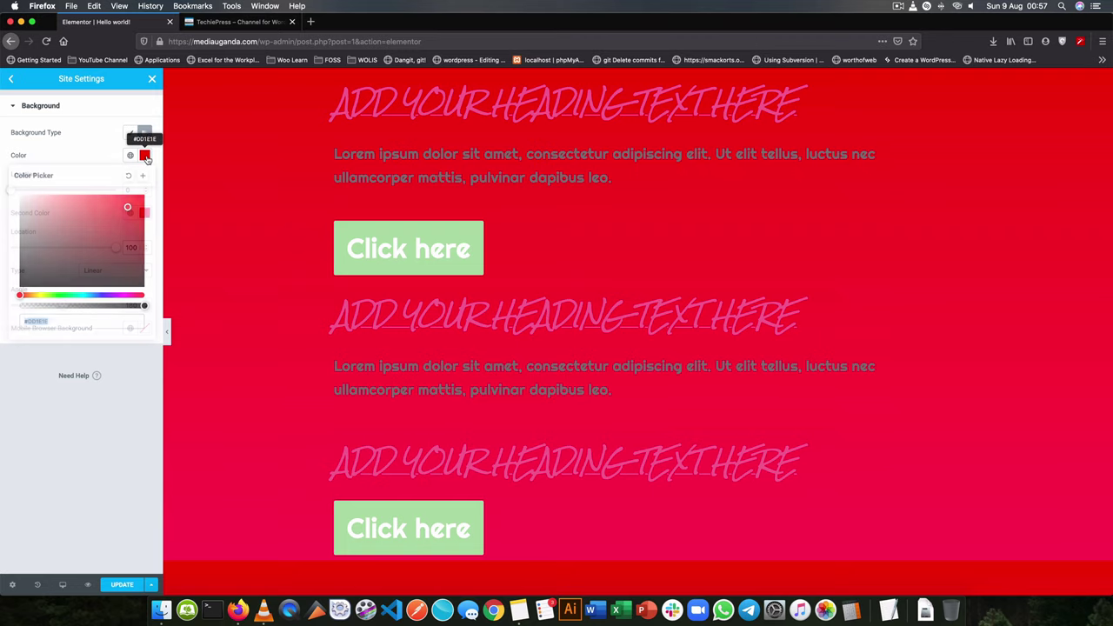
{"action": "left_click", "coordinate": [22, 229]}
{"action": "left_click", "coordinate": [150, 225]}
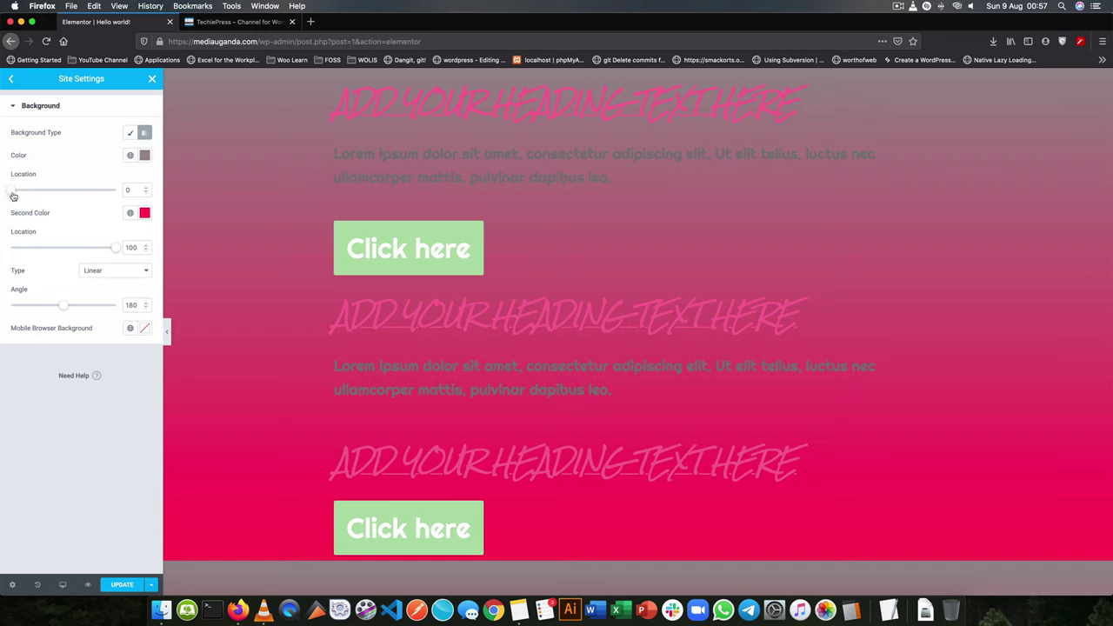
Step: Set the background gradient's first color location to 34 and its angle to 140
{"action": "left_click_drag", "start_coordinate": [12, 191], "coordinate": [47, 191]}
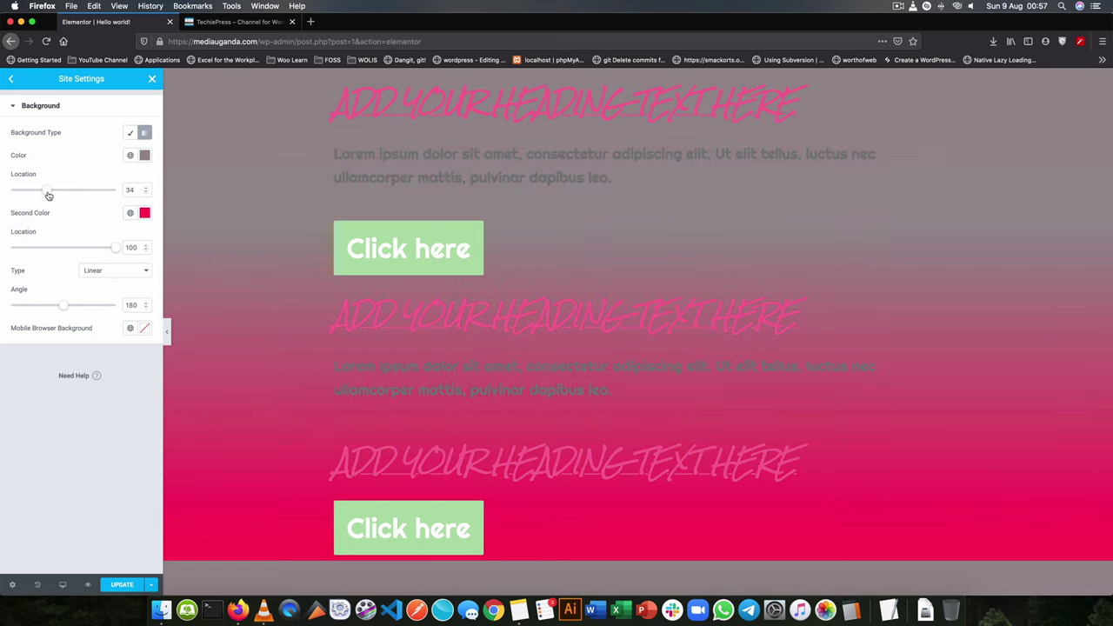
{"action": "mouse_move", "coordinate": [119, 250]}
{"action": "left_mouse_down"}
{"action": "mouse_move", "coordinate": [75, 250]}
{"action": "mouse_move", "coordinate": [115, 250]}
{"action": "left_mouse_up"}
{"action": "mouse_move", "coordinate": [63, 306]}
{"action": "left_mouse_down"}
{"action": "mouse_move", "coordinate": [21, 308]}
{"action": "mouse_move", "coordinate": [111, 306]}
{"action": "mouse_move", "coordinate": [52, 305]}
{"action": "left_mouse_up"}
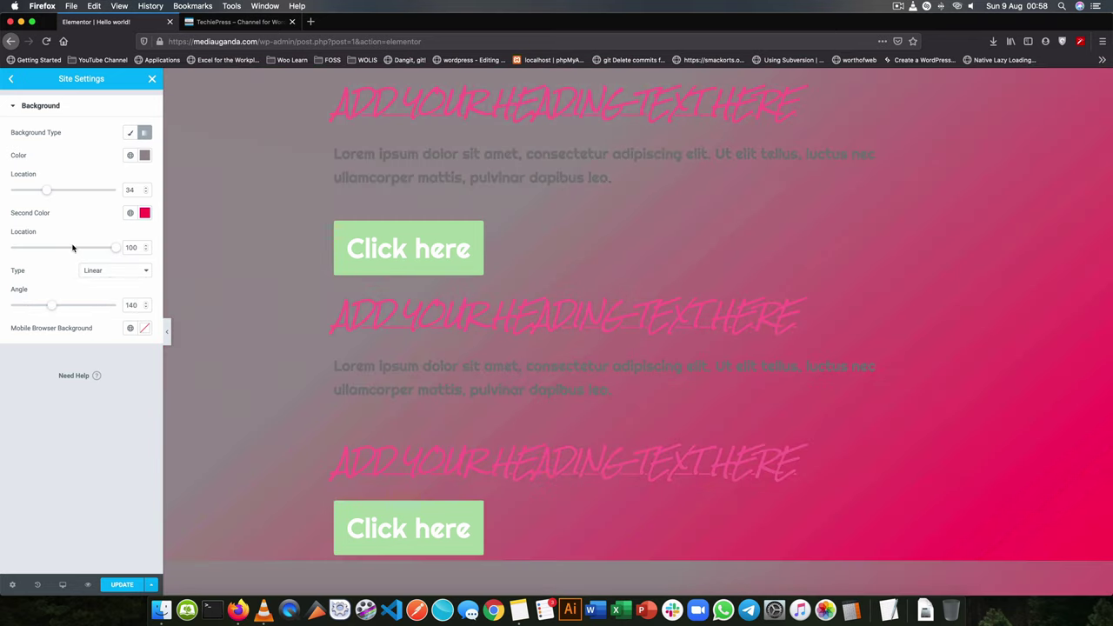
Step: In the site's Layout settings, set the content width to 1280 px and the widgets space to 12 px
{"action": "left_click", "coordinate": [11, 81]}
{"action": "left_click", "coordinate": [69, 365]}
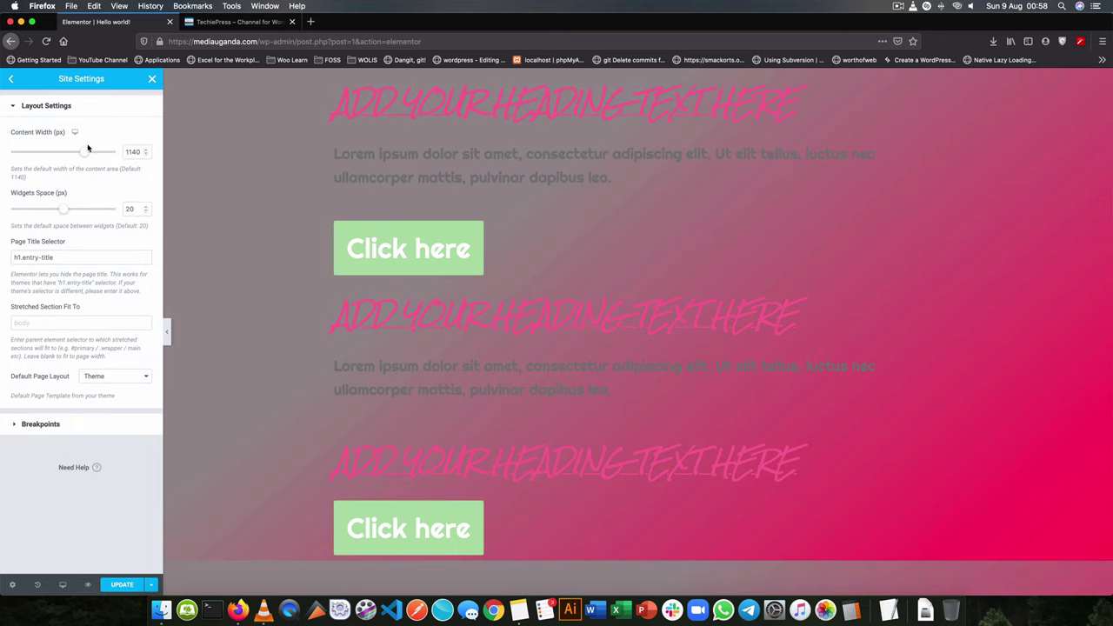
{"action": "left_click_drag", "start_coordinate": [86, 152], "coordinate": [100, 154]}
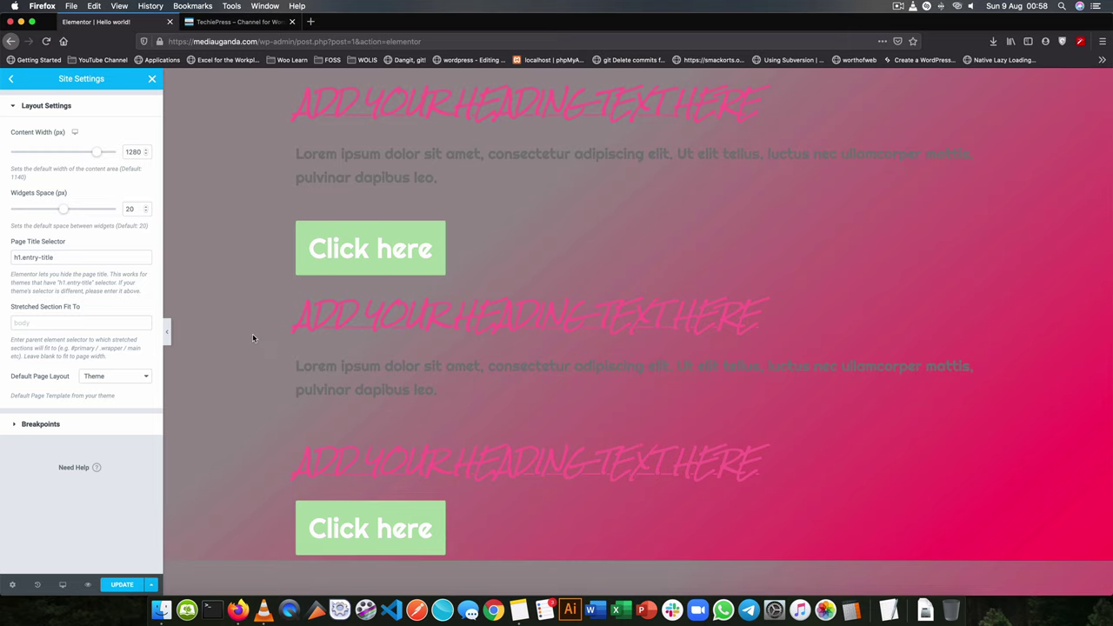
{"action": "mouse_move", "coordinate": [62, 210]}
{"action": "left_mouse_down"}
{"action": "mouse_move", "coordinate": [22, 213]}
{"action": "mouse_move", "coordinate": [56, 213]}
{"action": "mouse_move", "coordinate": [42, 213]}
{"action": "left_mouse_up"}
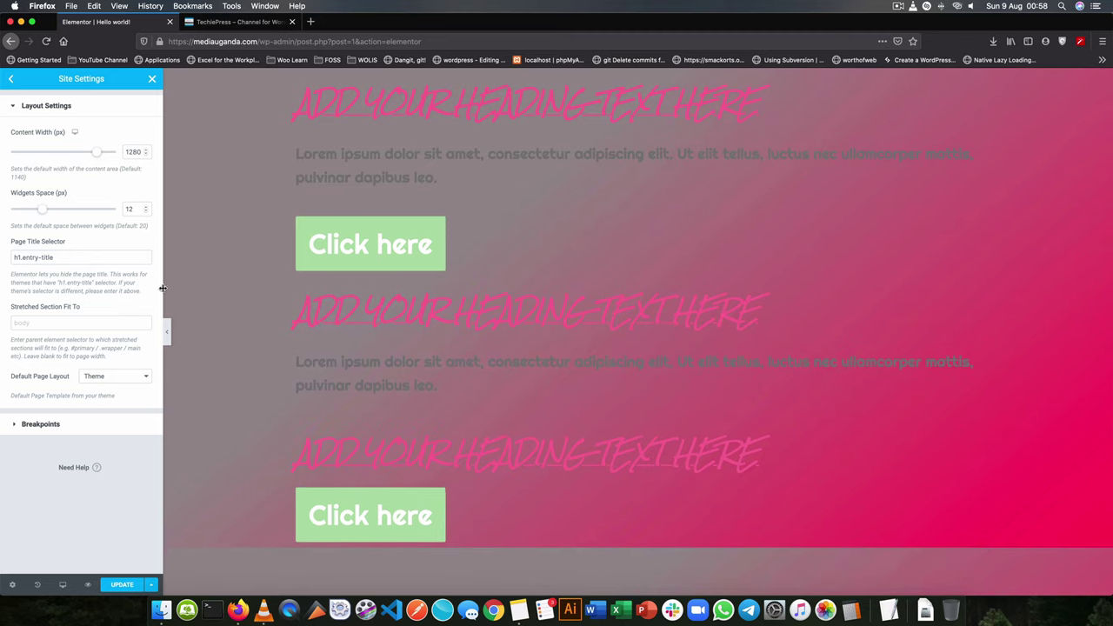
Step: In the Breakpoints settings, enter 520 px for the mobile breakpoint and clear the tablet breakpoint
{"action": "left_click", "coordinate": [18, 425]}
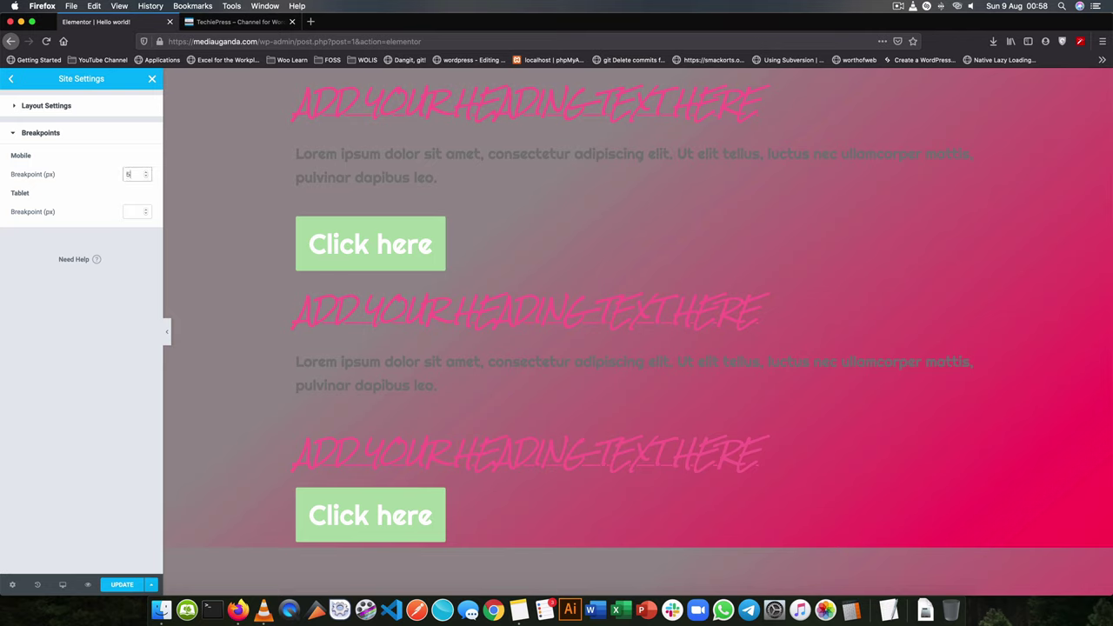
{"action": "type", "text": "520"}
{"action": "left_click", "coordinate": [128, 211]}
{"action": "key", "text": "BackSpace"}
{"action": "key", "text": "BackSpace"}
{"action": "key", "text": "BackSpace"}
{"action": "left_click", "coordinate": [132, 212]}
Step: View the Lightbox settings, and exit Site Settings with the changes saved
{"action": "left_click", "coordinate": [11, 78]}
{"action": "left_click", "coordinate": [96, 388]}
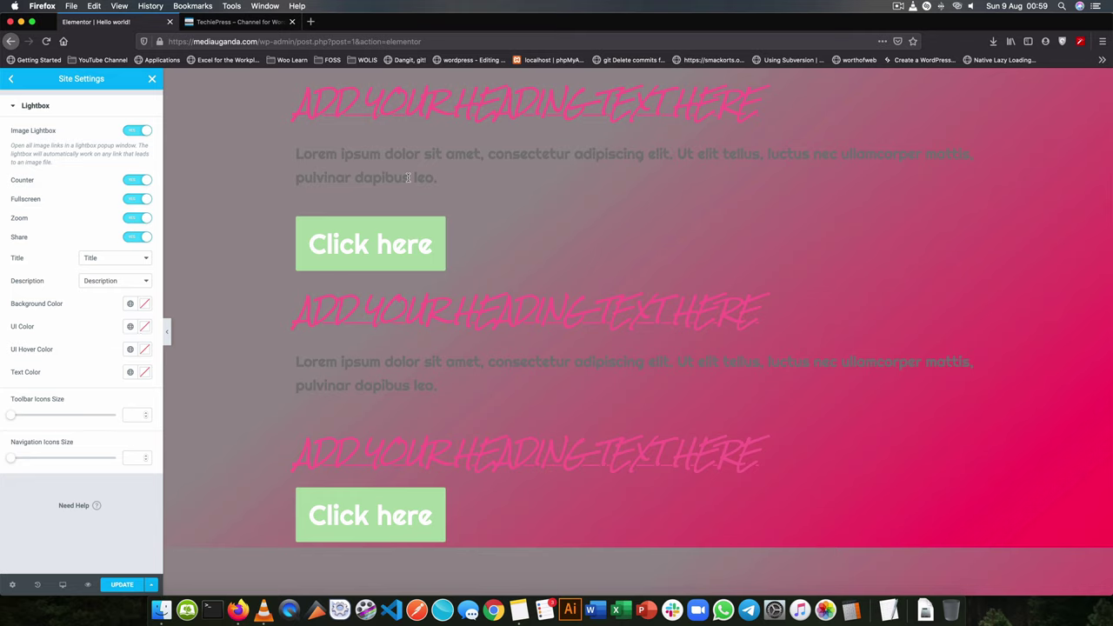
{"action": "left_click", "coordinate": [152, 78]}
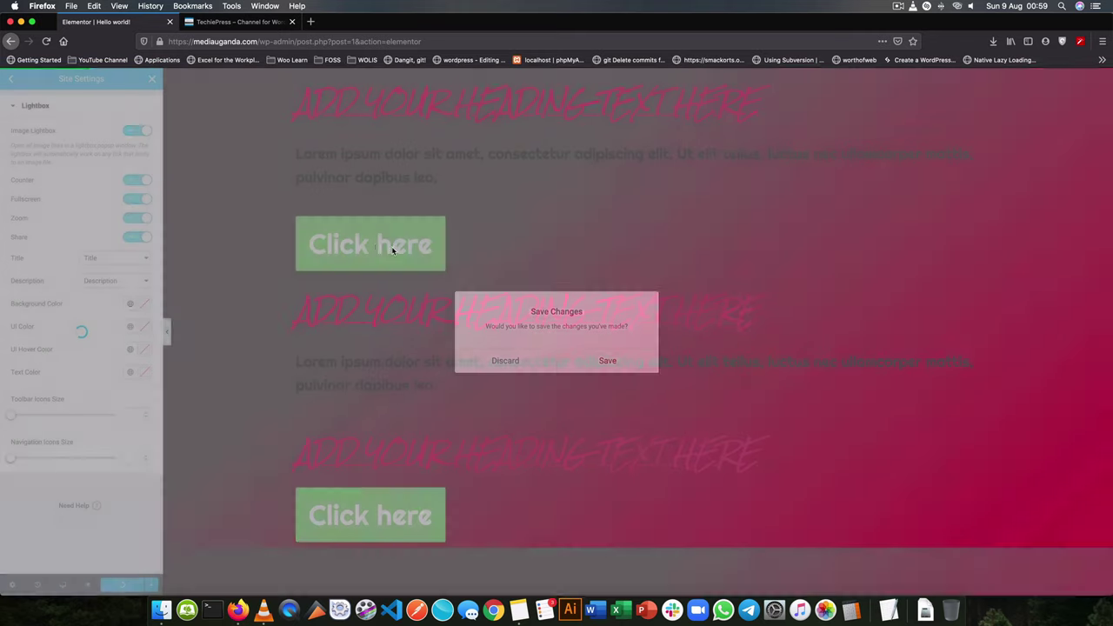
{"action": "left_click", "coordinate": [391, 246]}
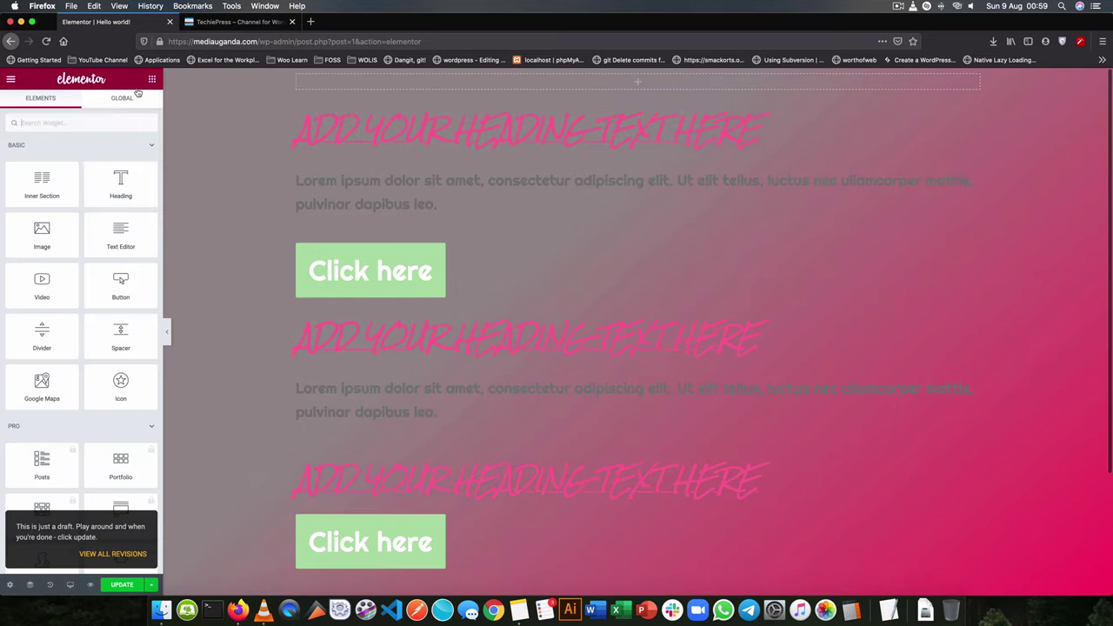
Step: Add an Image widget above the first Click here button and choose the honey cake and latte photo for it
{"action": "left_click", "coordinate": [152, 79]}
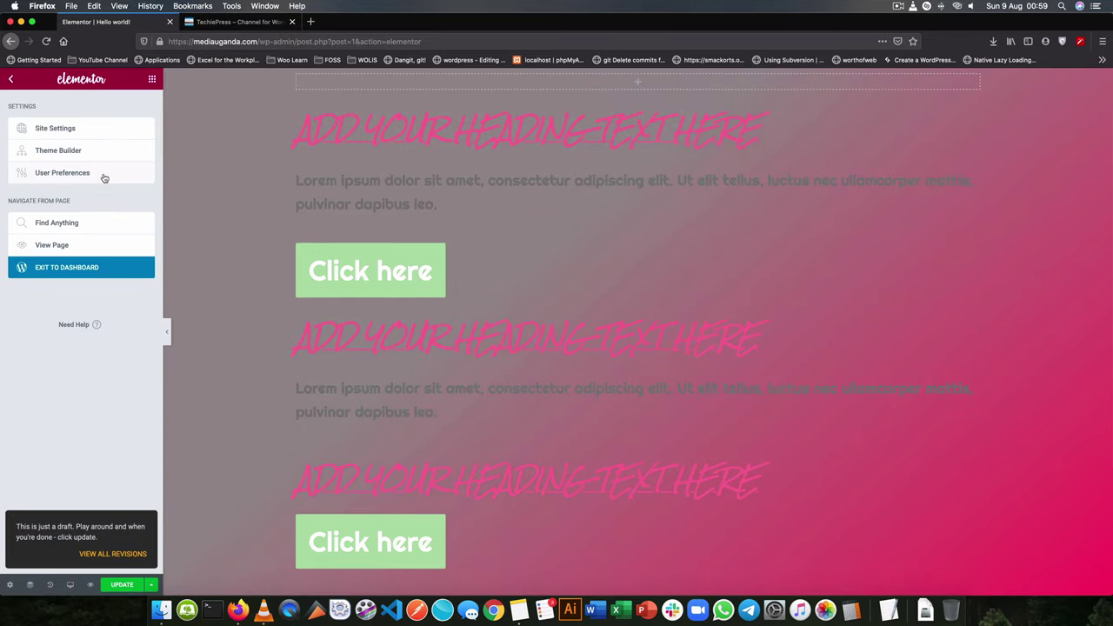
{"action": "left_click", "coordinate": [152, 78]}
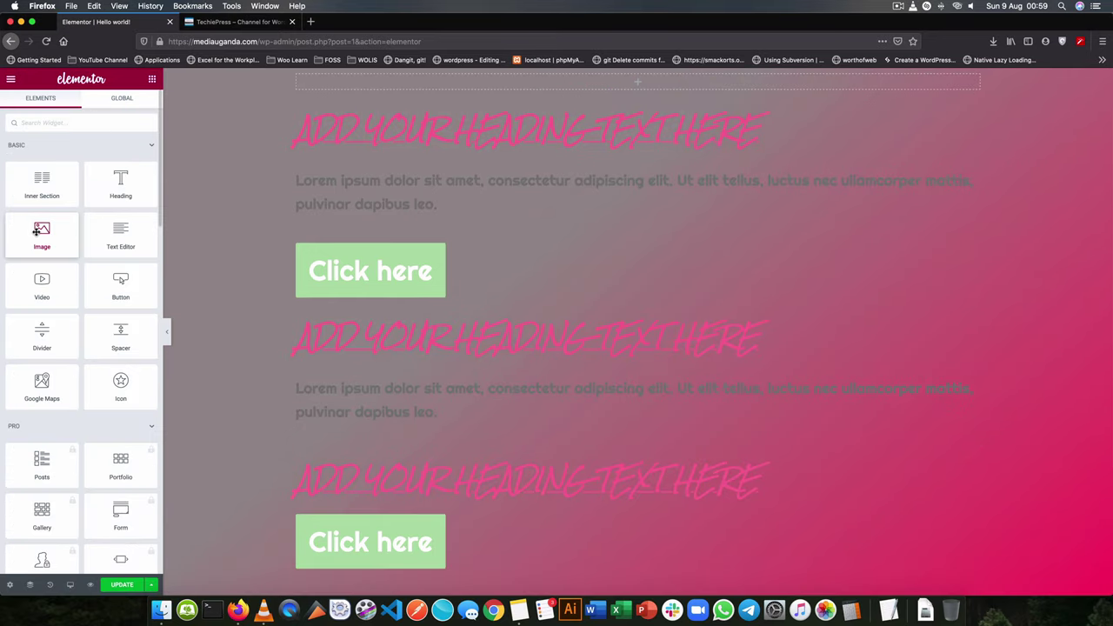
{"action": "left_click_drag", "start_coordinate": [42, 233], "coordinate": [374, 233]}
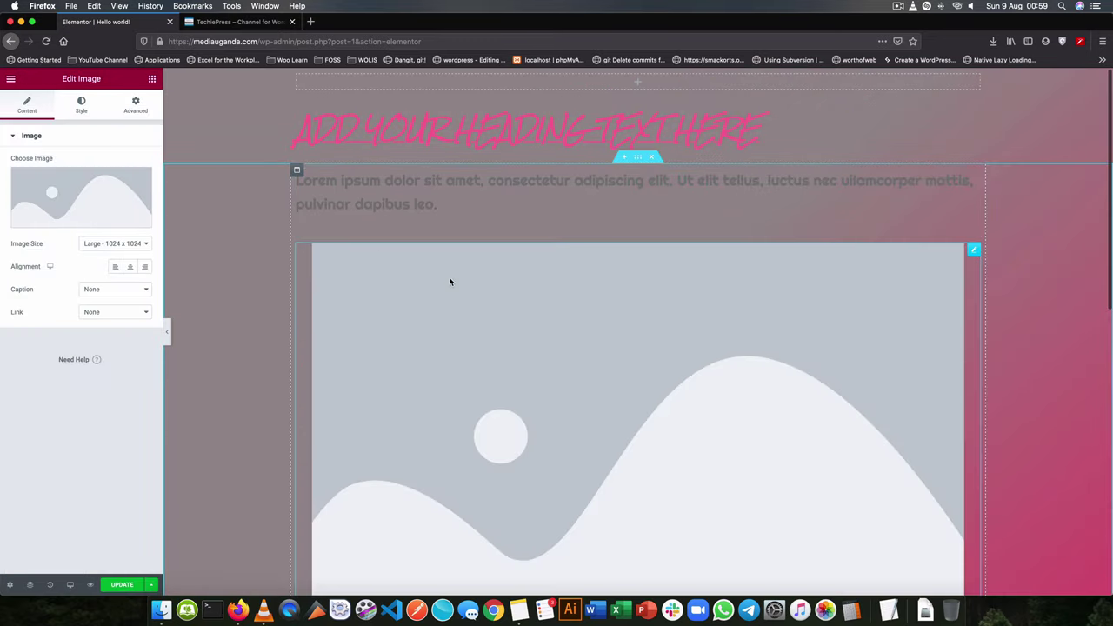
{"action": "left_click", "coordinate": [61, 219]}
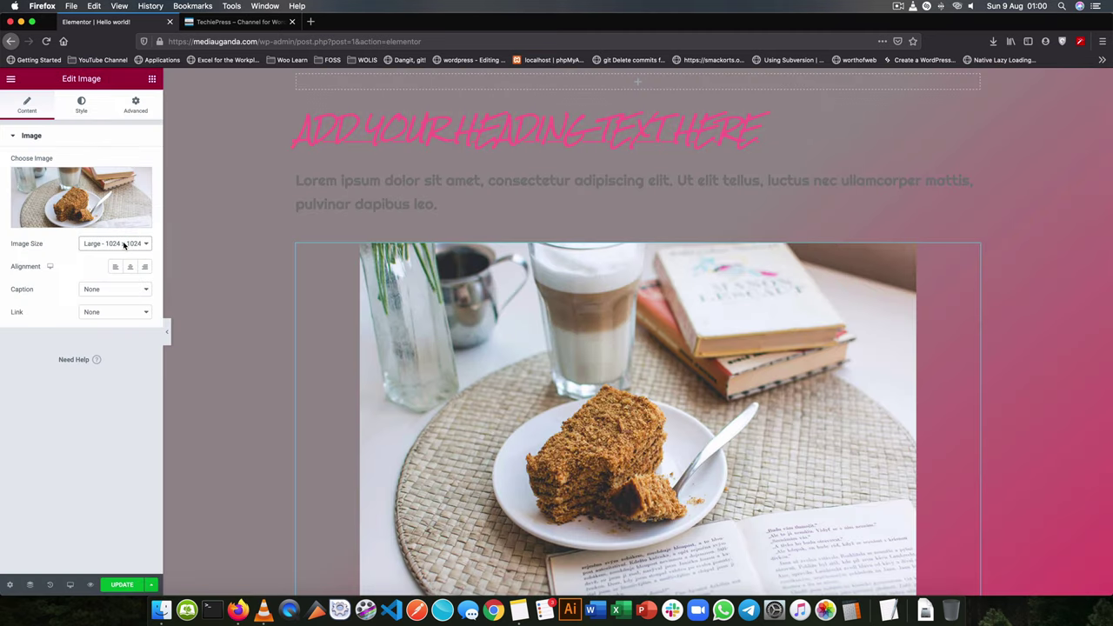
Step: Set the cake photo's image size to Thumbnail - 150 x 150 and align it left
{"action": "left_click", "coordinate": [117, 243]}
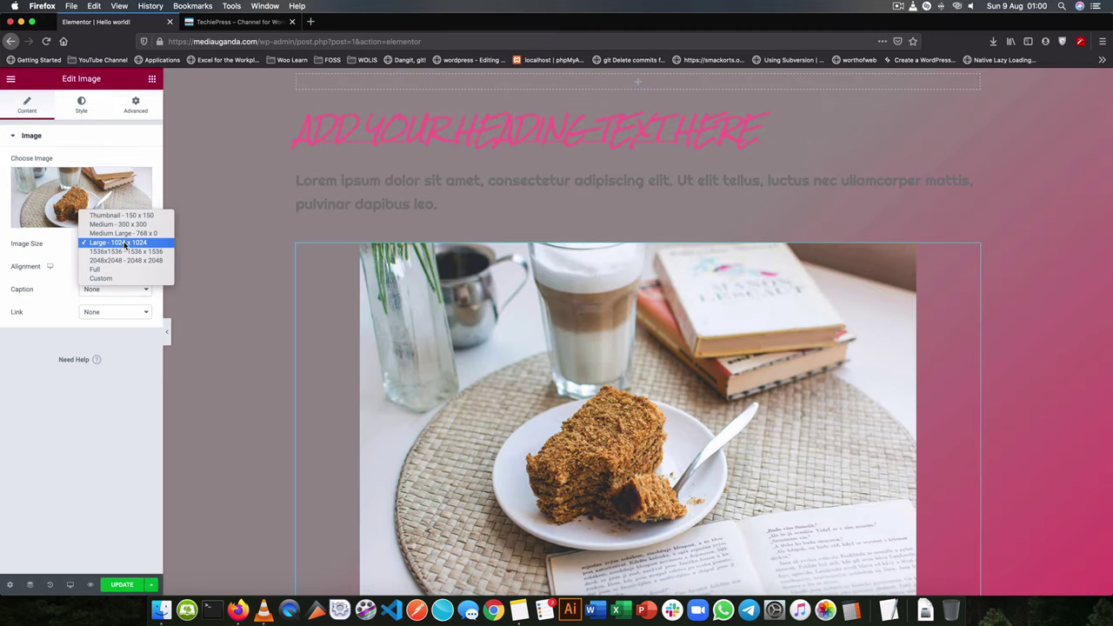
{"action": "left_click", "coordinate": [121, 215]}
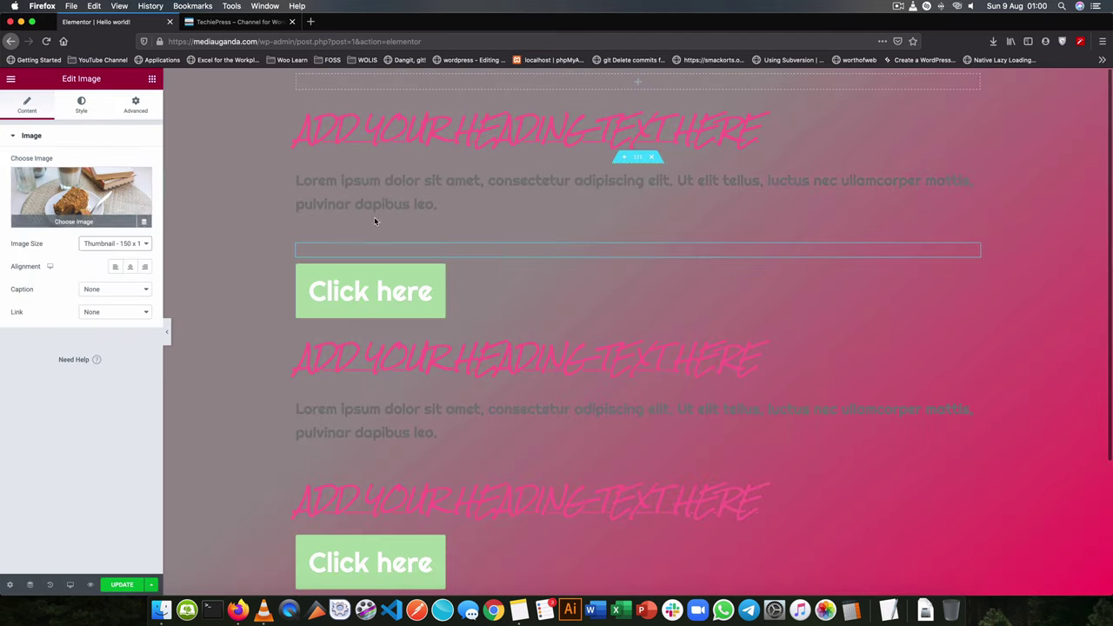
{"action": "left_click", "coordinate": [115, 266]}
Step: Link the cake photo to its Media File with Lightbox set to Yes, and open it in the lightbox
{"action": "left_click", "coordinate": [142, 312]}
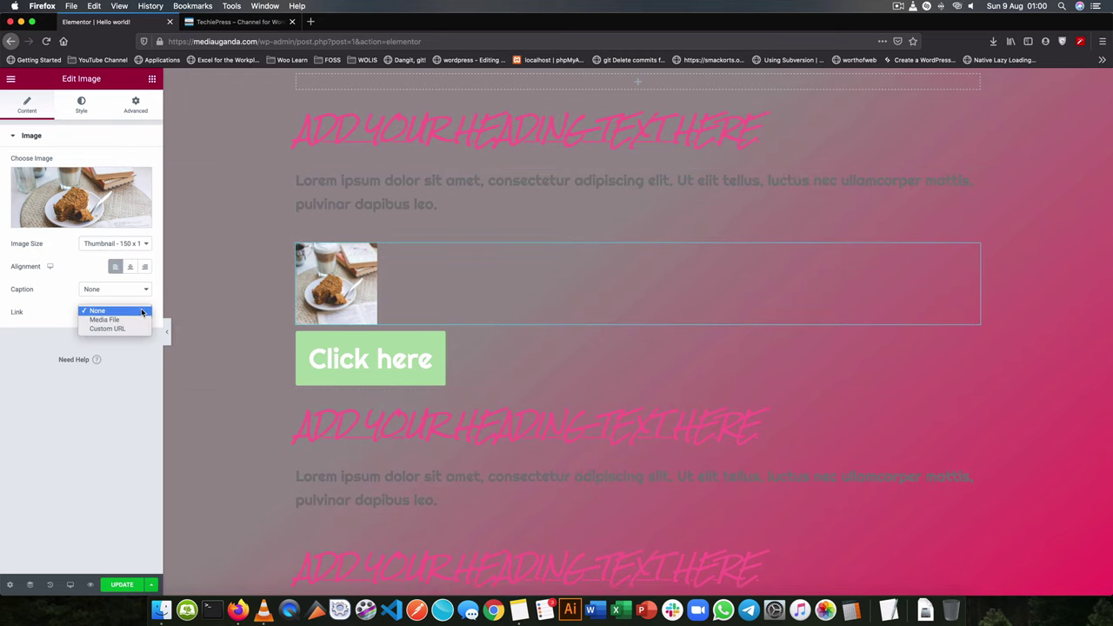
{"action": "left_click", "coordinate": [104, 319]}
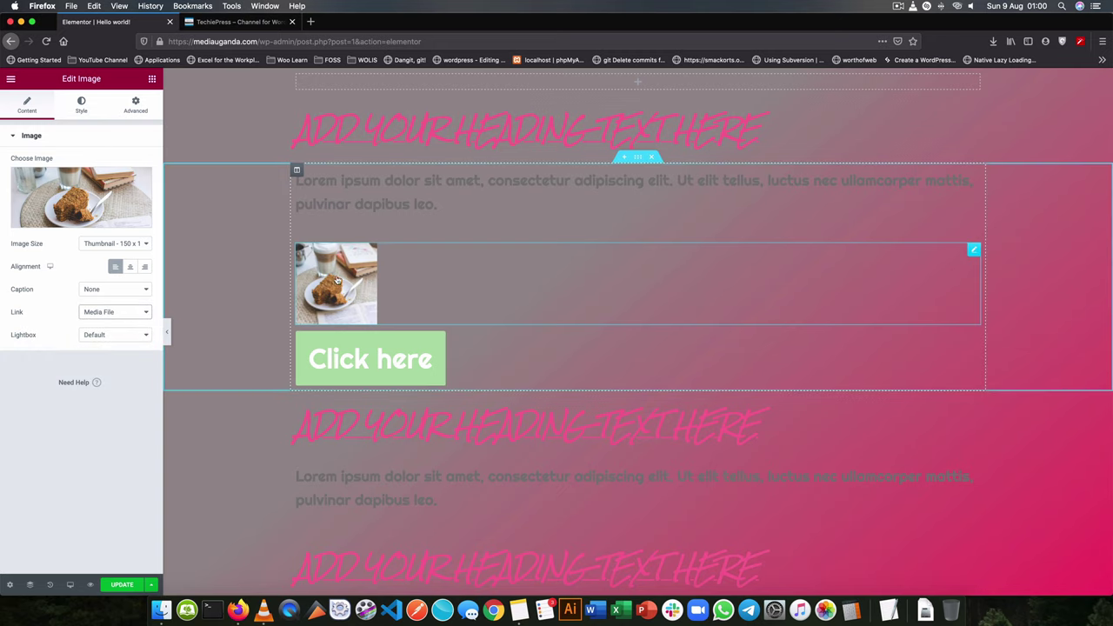
{"action": "left_click", "coordinate": [132, 336]}
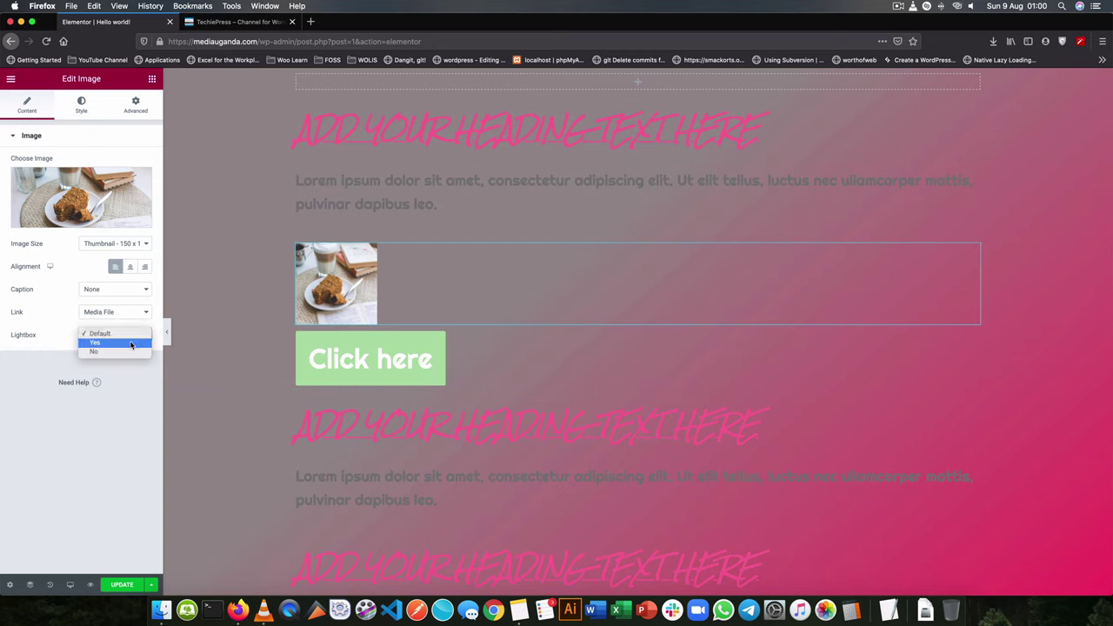
{"action": "left_click", "coordinate": [95, 342]}
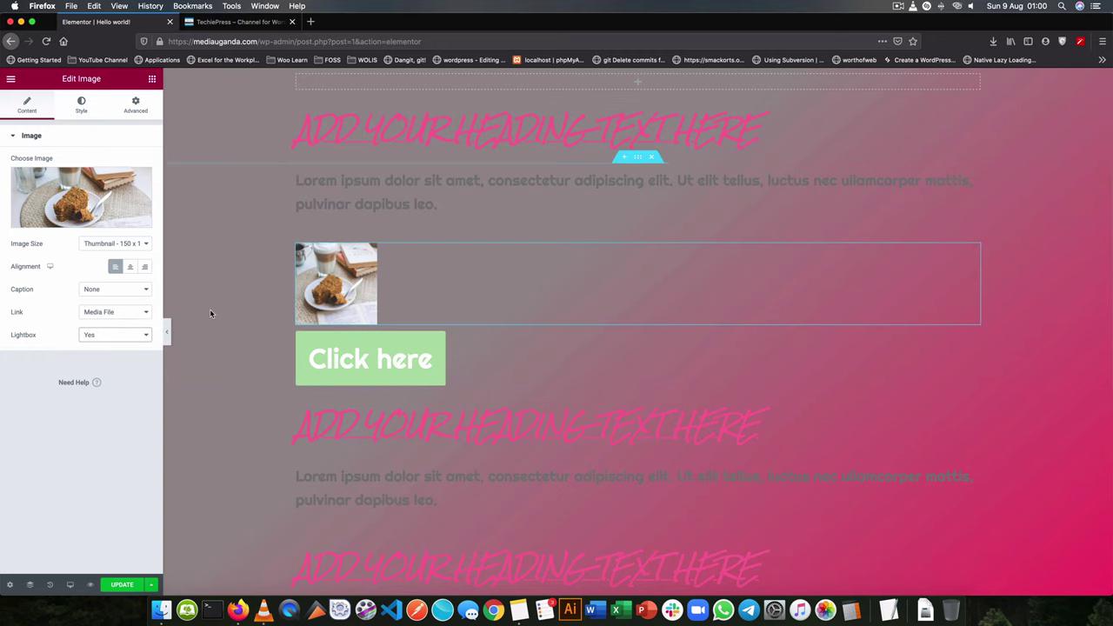
{"action": "left_click", "coordinate": [345, 278]}
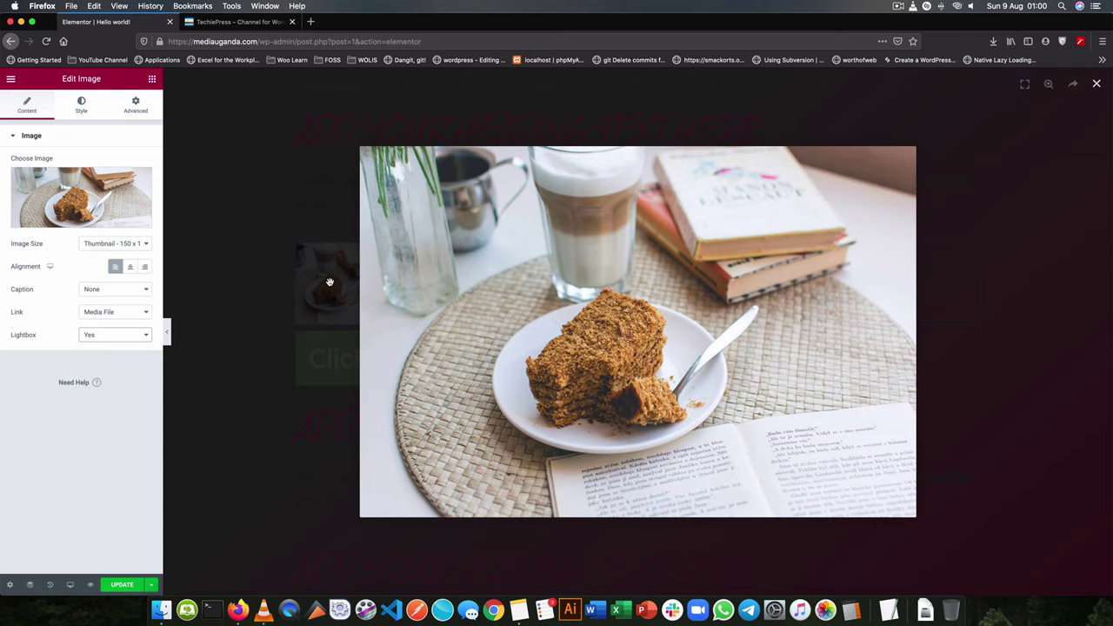
Step: Open the site-wide Lightbox settings, check the title options, and preview the cake photo in the lightbox again
{"action": "left_click", "coordinate": [10, 78]}
{"action": "left_click", "coordinate": [76, 129]}
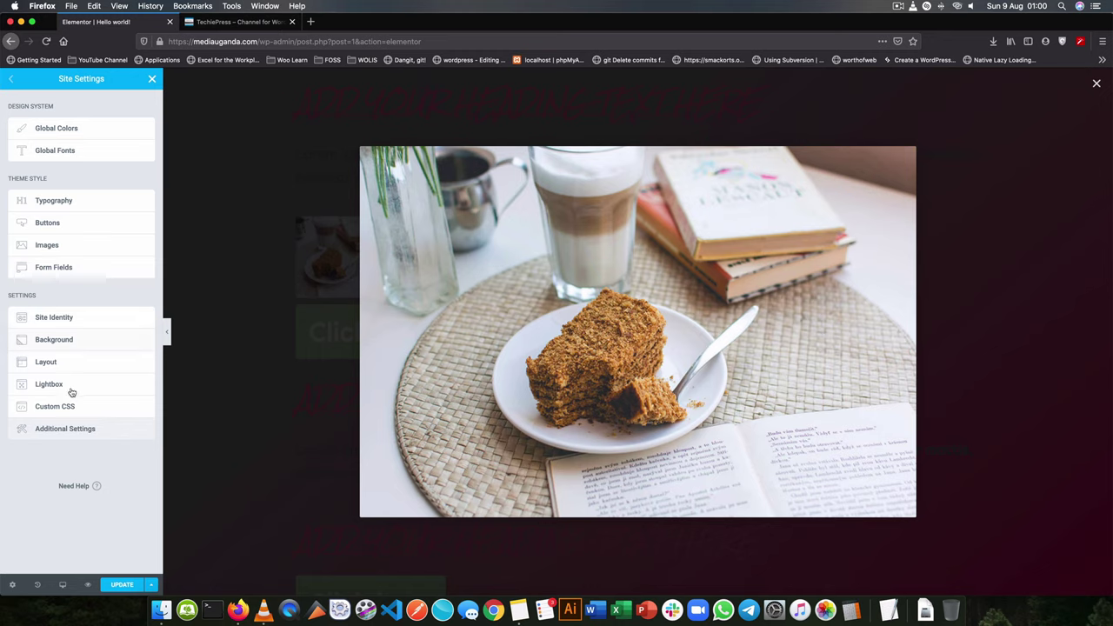
{"action": "left_click", "coordinate": [71, 390]}
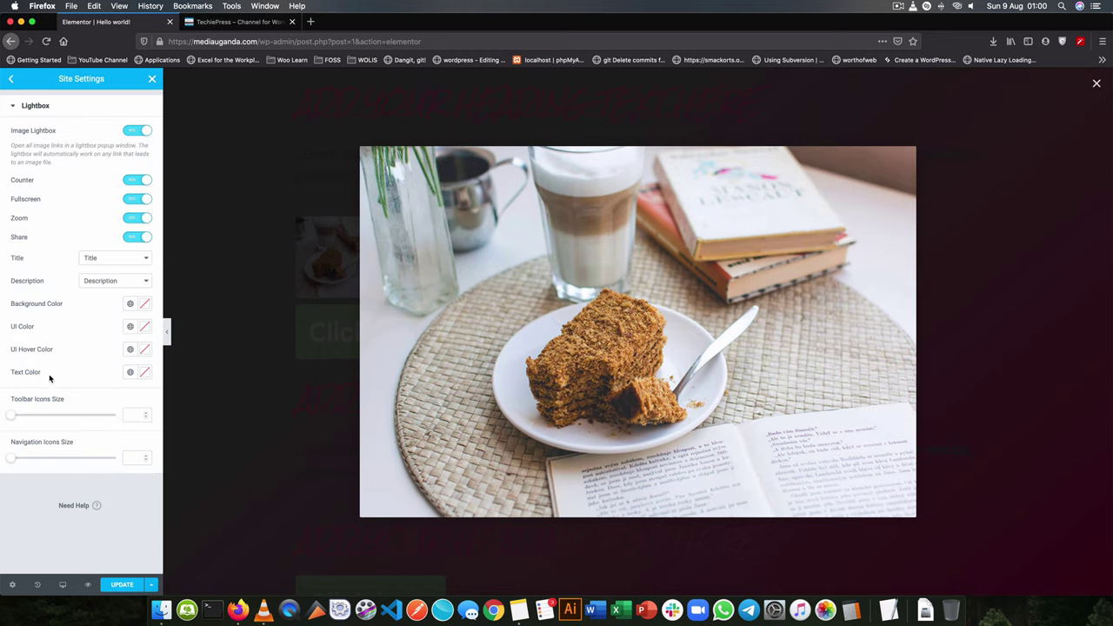
{"action": "left_click", "coordinate": [233, 308]}
{"action": "left_click", "coordinate": [135, 258]}
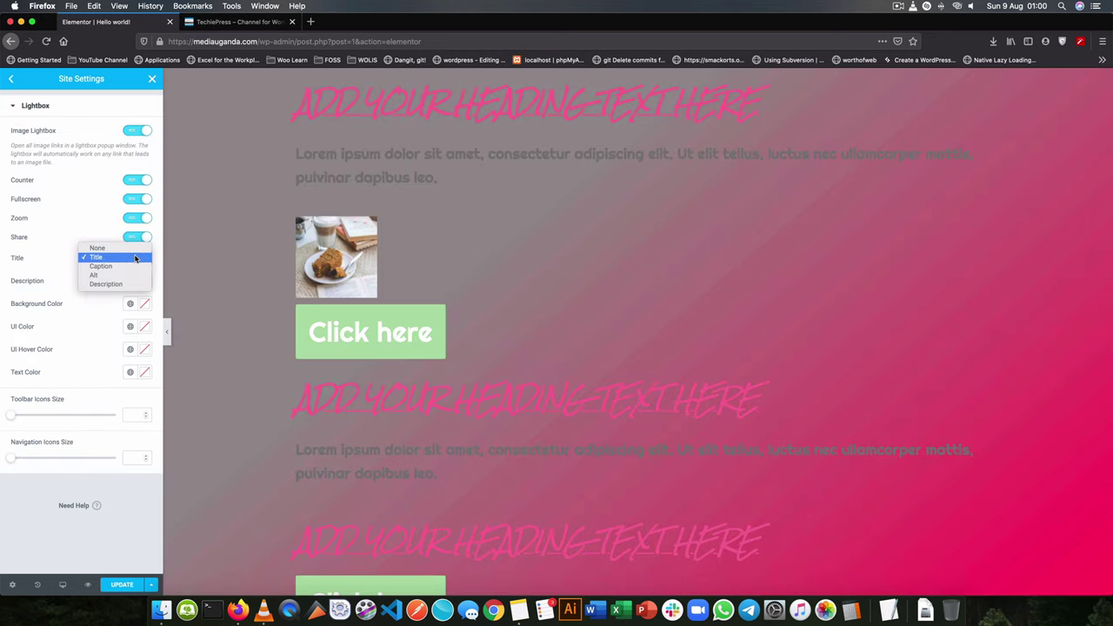
{"action": "left_click", "coordinate": [135, 258]}
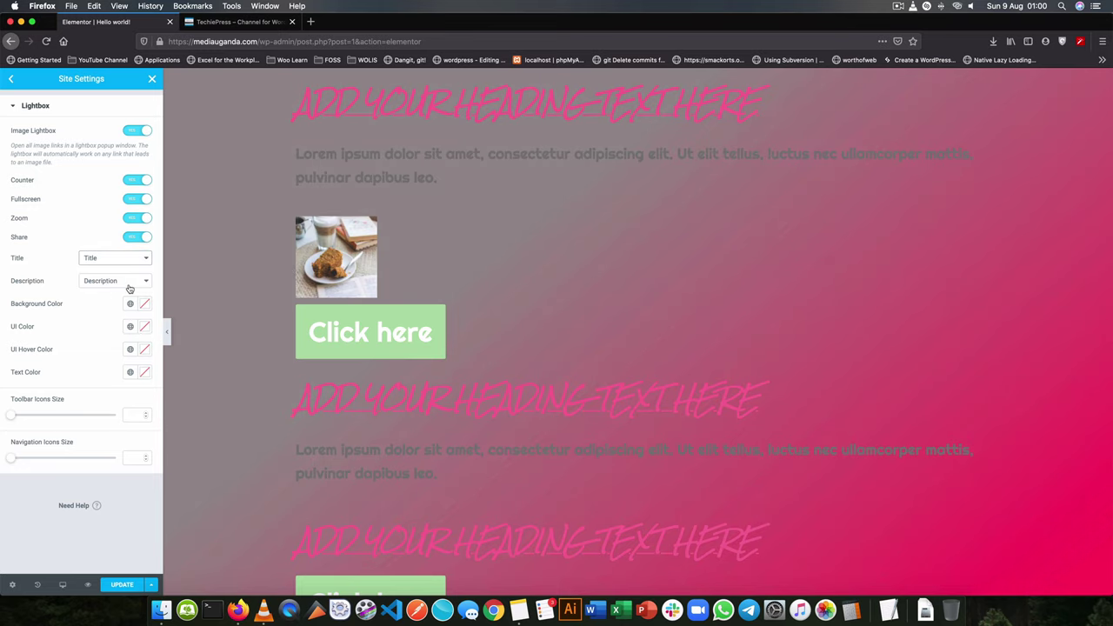
{"action": "left_click", "coordinate": [335, 265]}
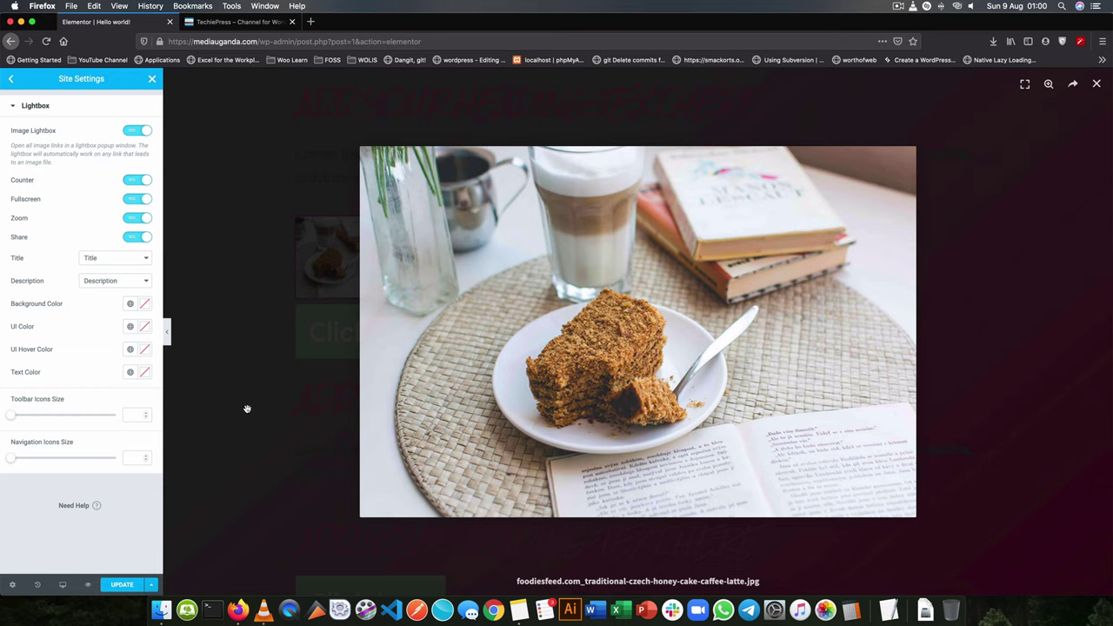
Step: Set both the lightbox Title and Description to None and update the site settings
{"action": "left_click", "coordinate": [126, 261]}
{"action": "left_click", "coordinate": [113, 244]}
{"action": "left_click", "coordinate": [106, 282]}
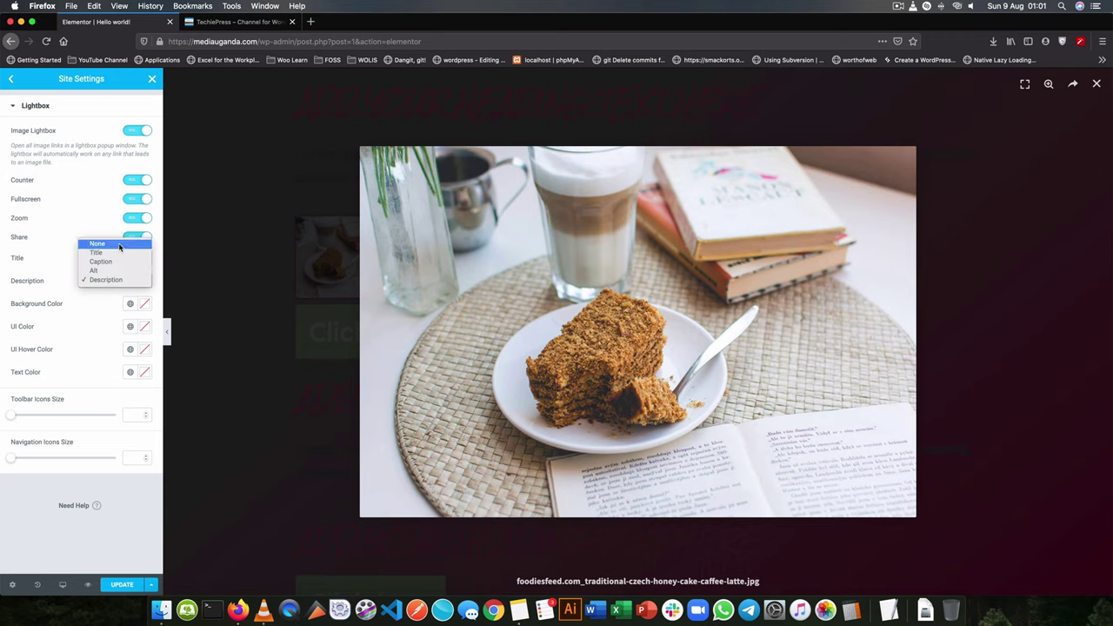
{"action": "left_click", "coordinate": [106, 246]}
{"action": "left_click", "coordinate": [236, 312]}
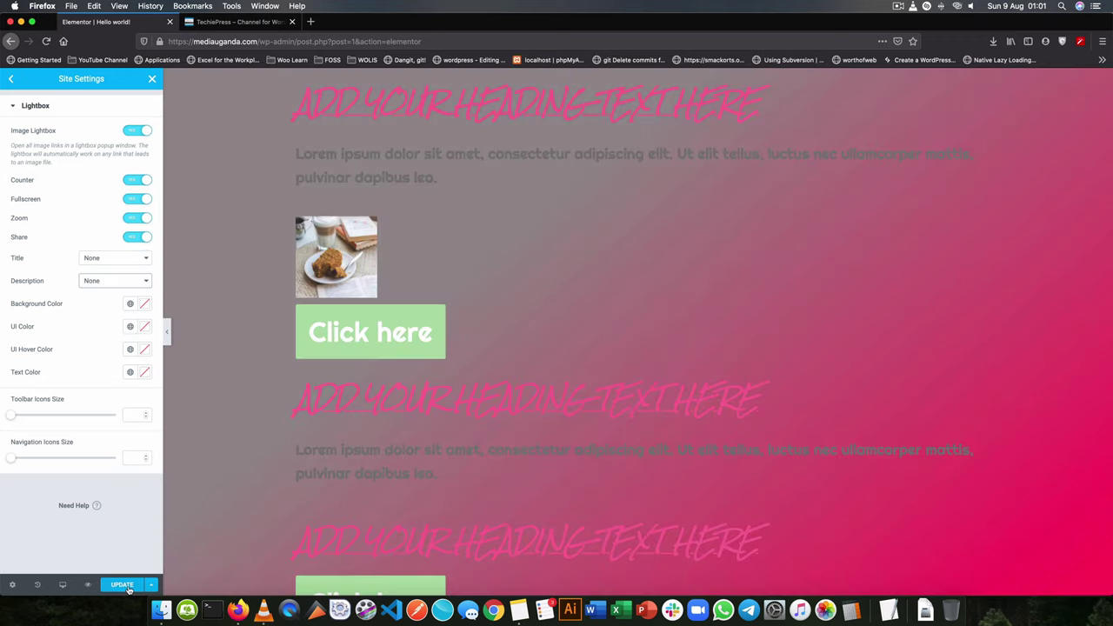
{"action": "left_click", "coordinate": [126, 586]}
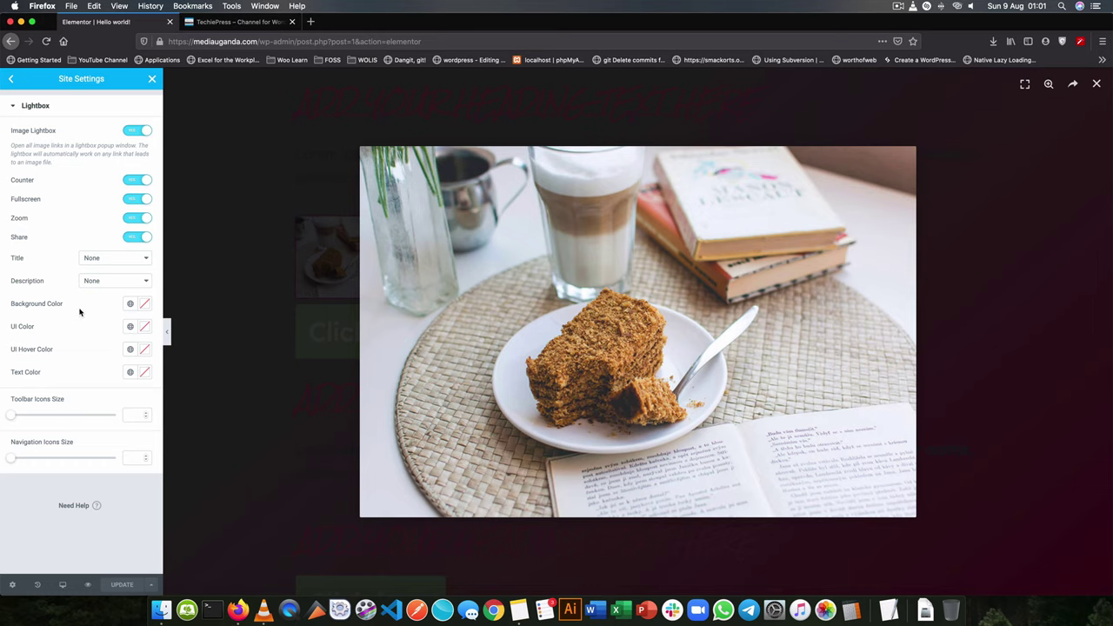
Step: View the Custom CSS section of Site Settings and return to the settings list
{"action": "left_click", "coordinate": [11, 78]}
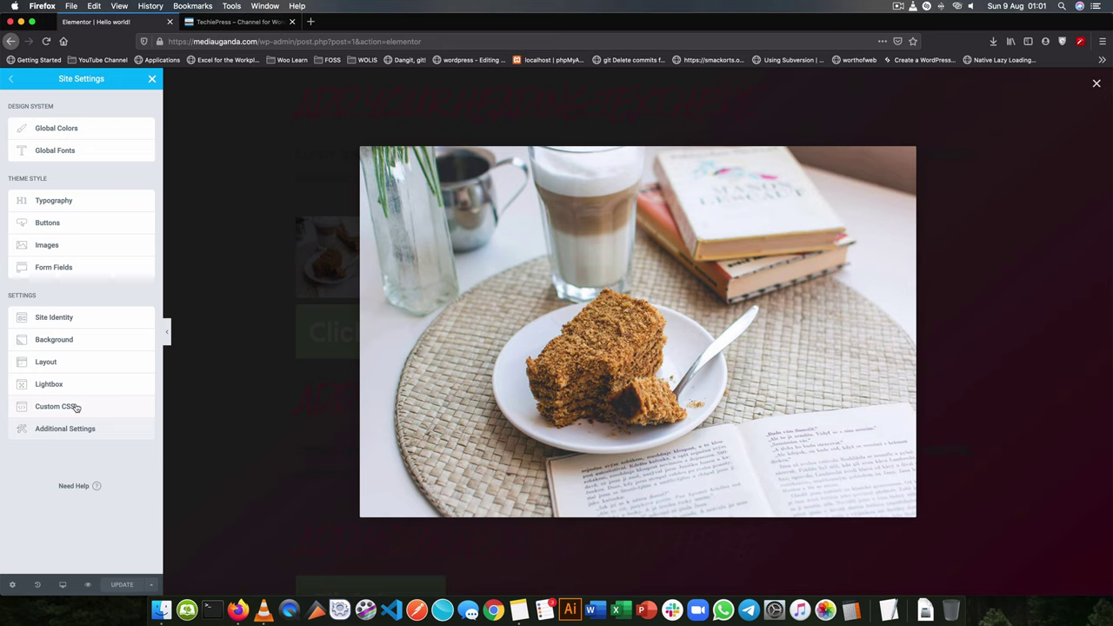
{"action": "left_click", "coordinate": [55, 406]}
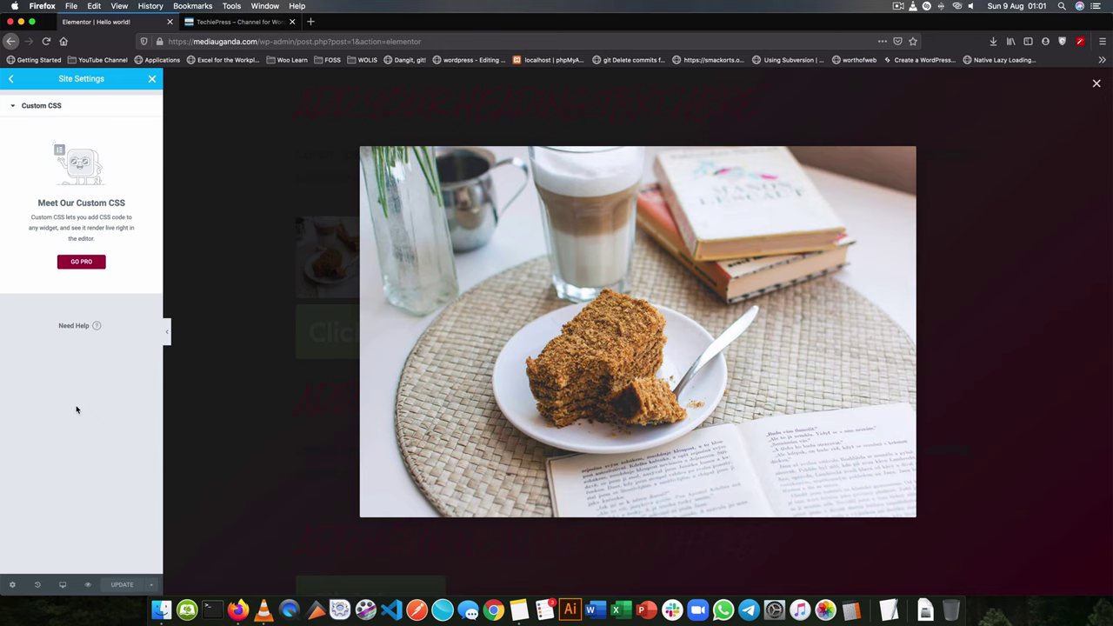
{"action": "left_click", "coordinate": [86, 264]}
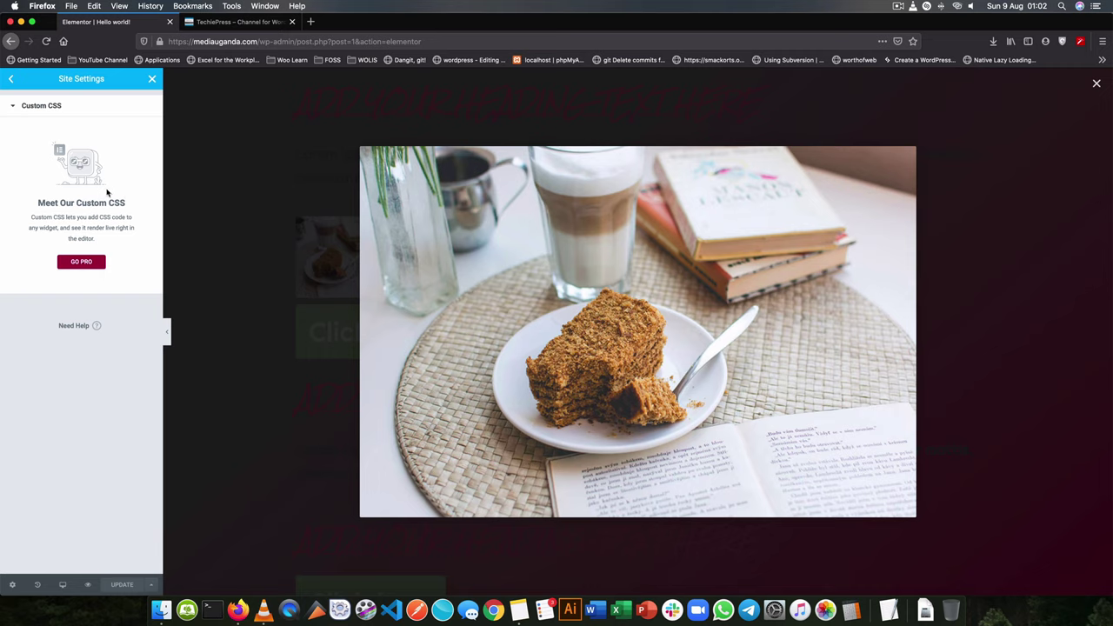
{"action": "left_click", "coordinate": [11, 78]}
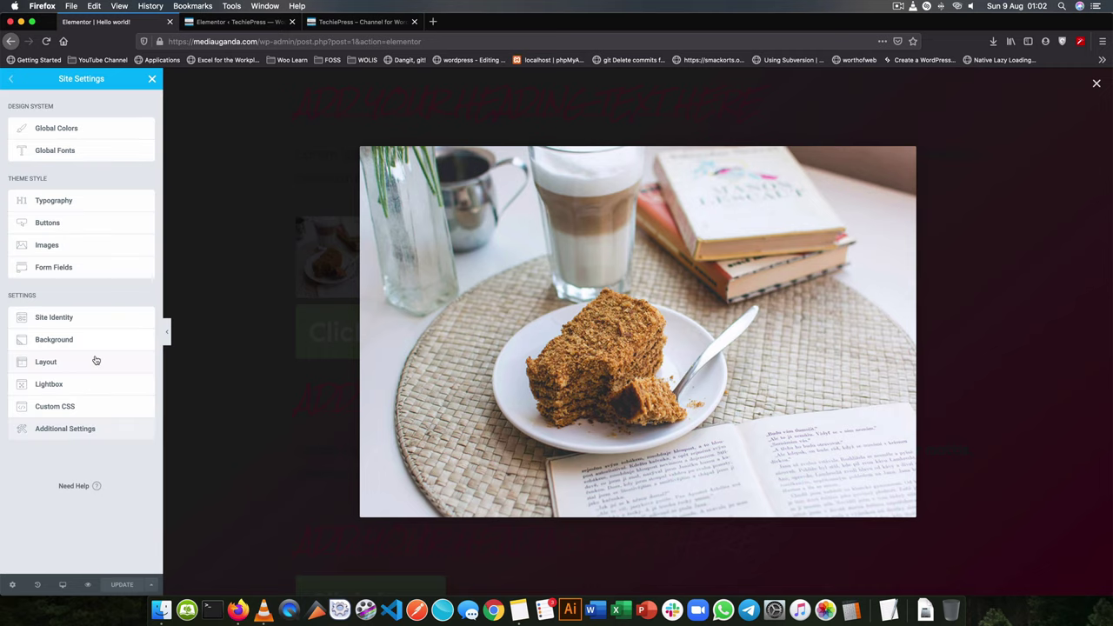
Step: Open Additional Settings, review Elementor's General, Style and Advanced options, and return to the page editor
{"action": "left_click", "coordinate": [82, 428]}
{"action": "key", "text": "ctrl+Tab"}
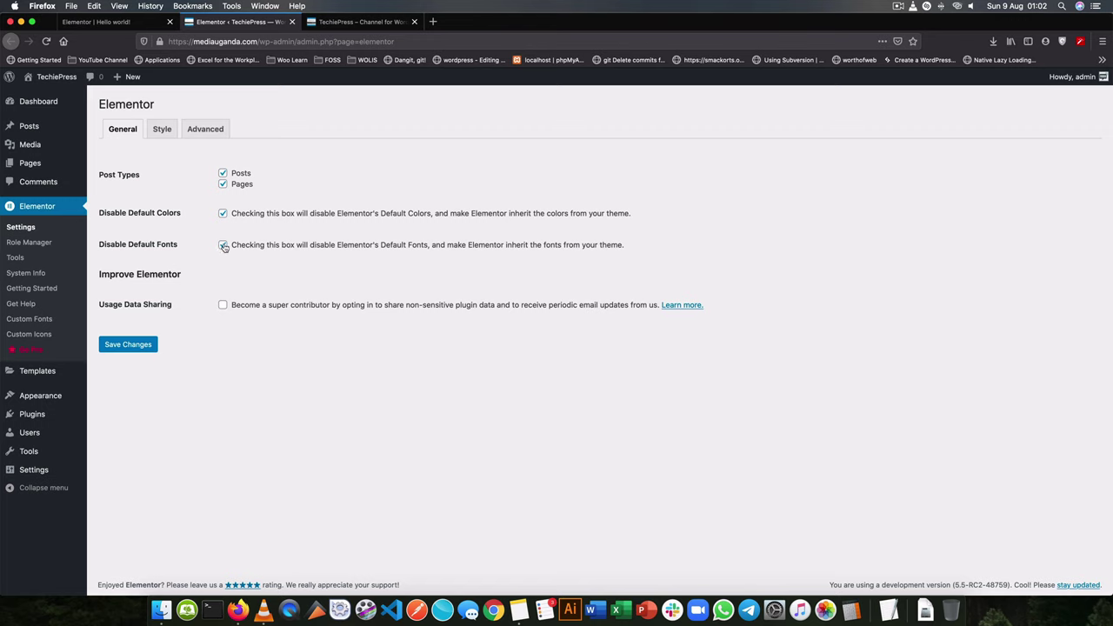
{"action": "left_click", "coordinate": [163, 129]}
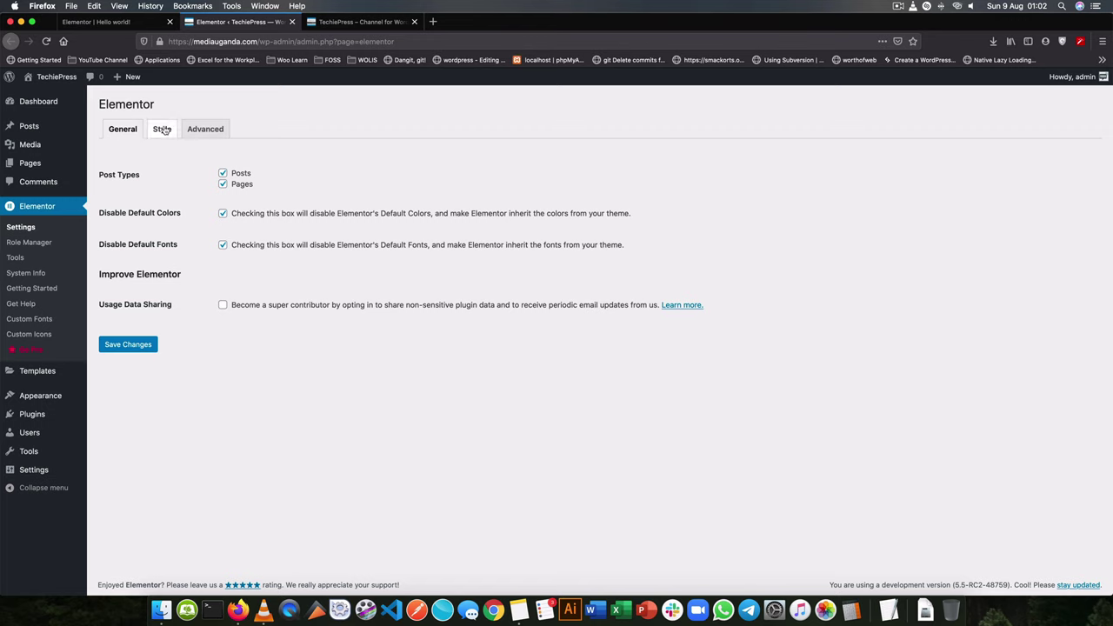
{"action": "left_click", "coordinate": [207, 130]}
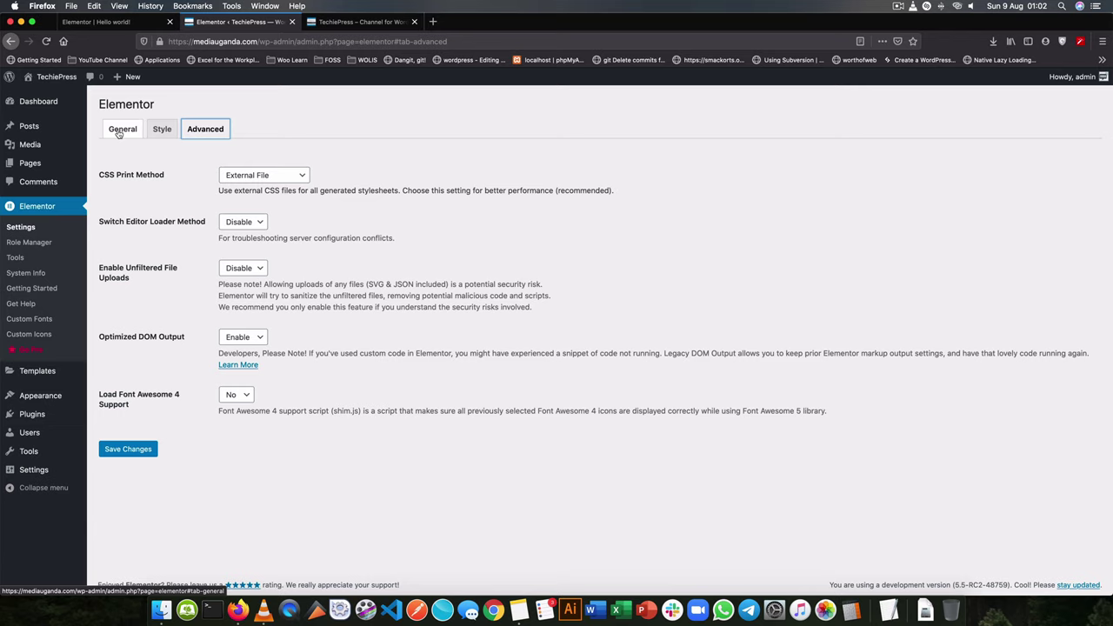
{"action": "left_click", "coordinate": [100, 20]}
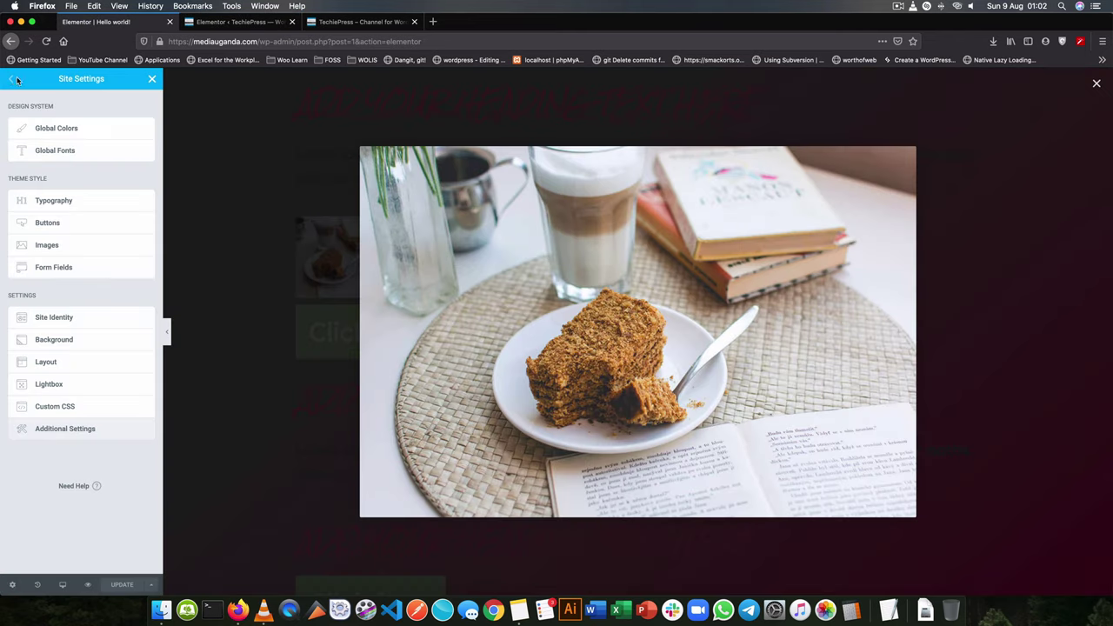